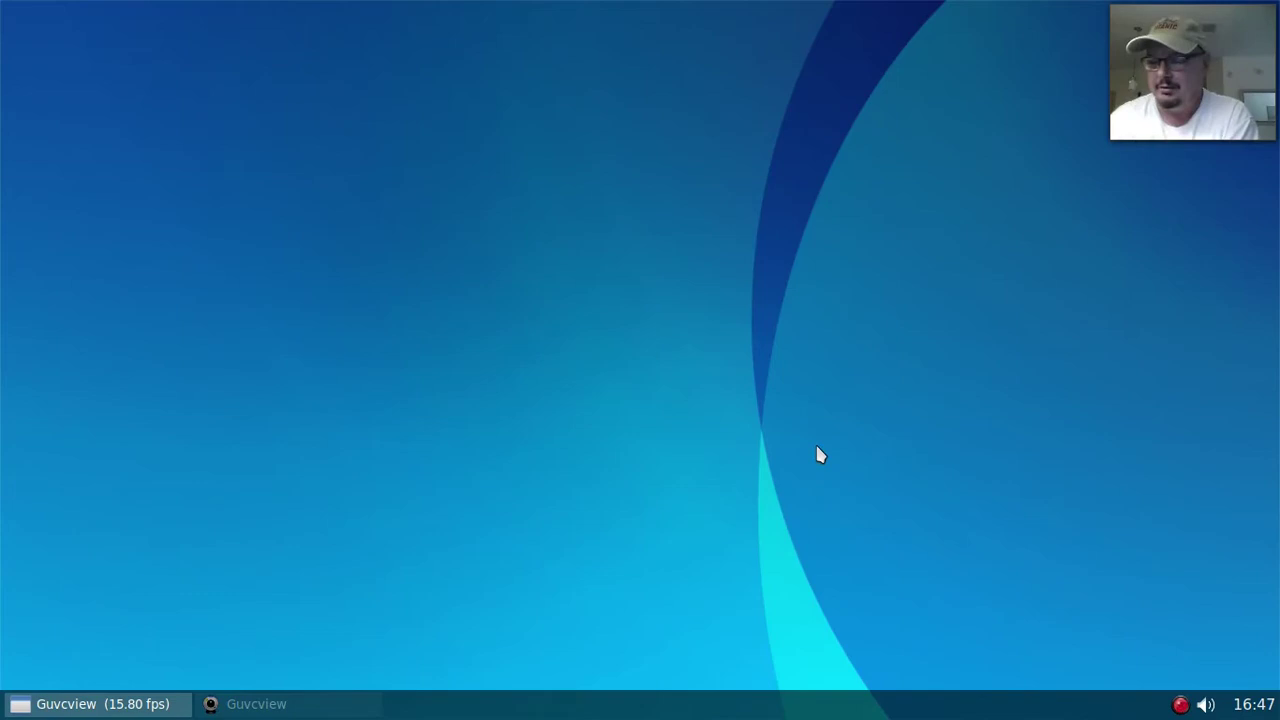
# - Open two terminal windows one after the other from the desktop and close both of them
pyautogui.rightClick(108, 128)
pyautogui.click(173, 199)
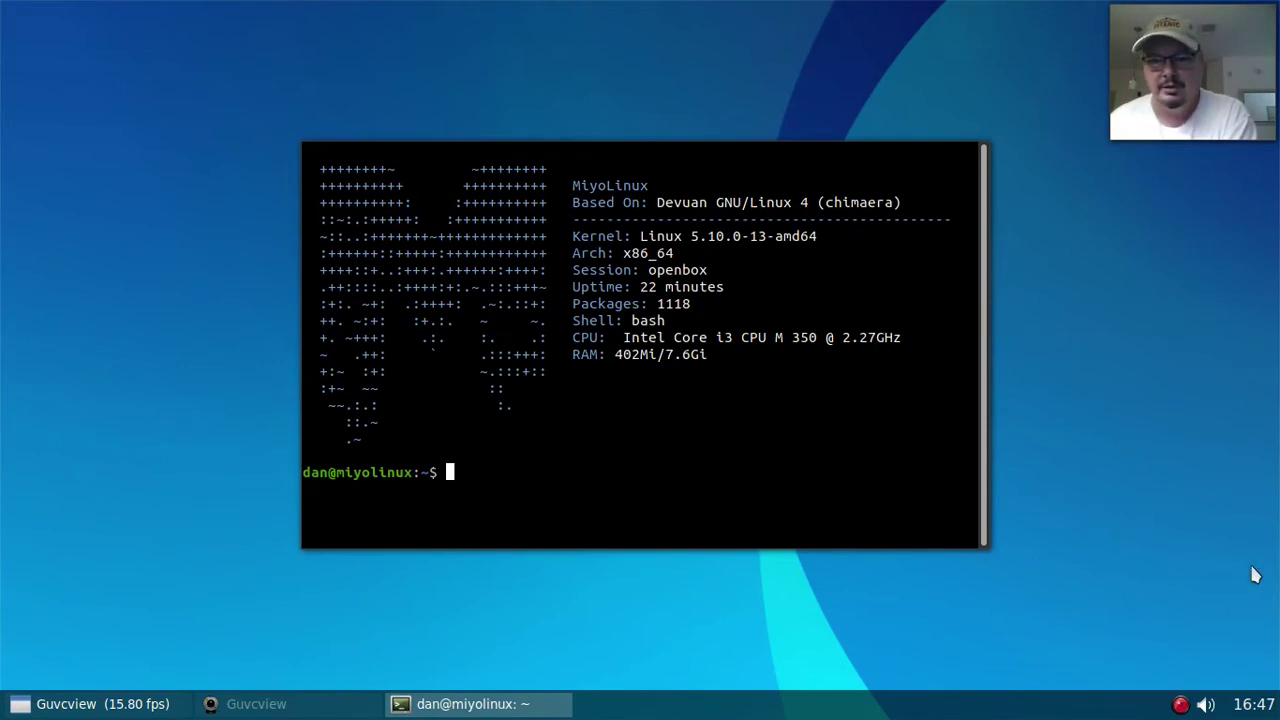
pyautogui.rightClick(1250, 358)
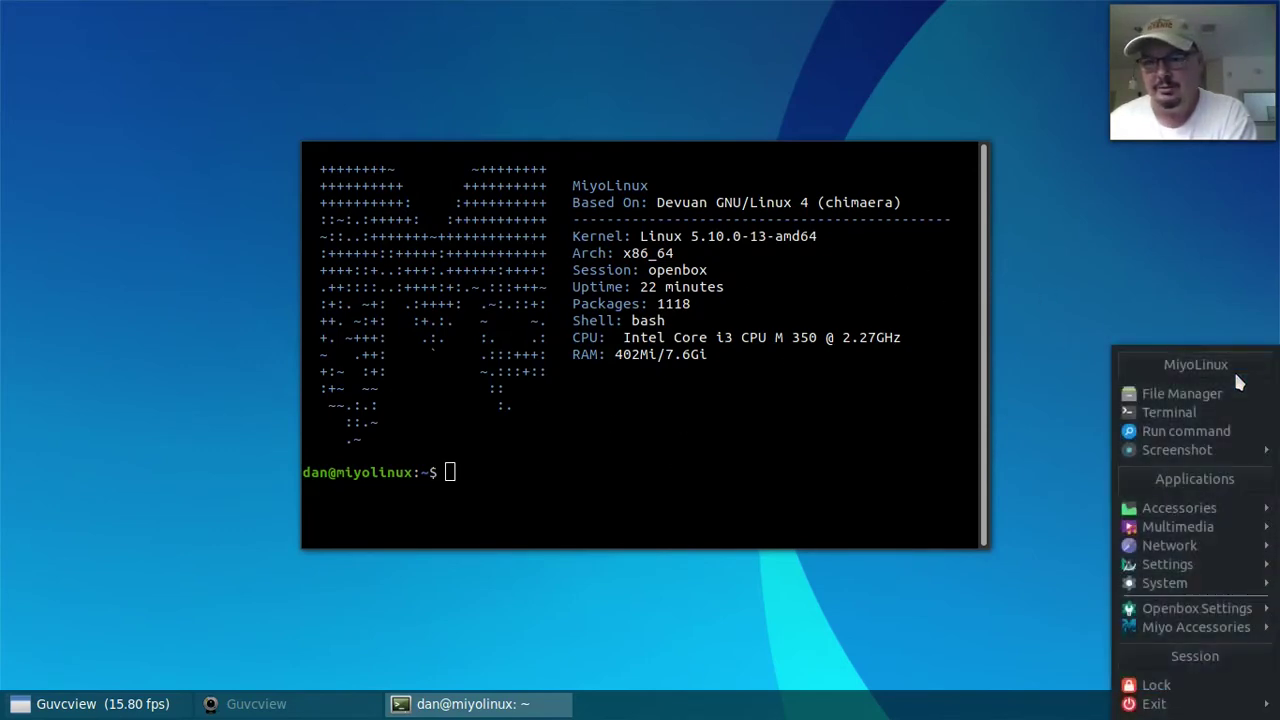
pyautogui.click(1220, 418)
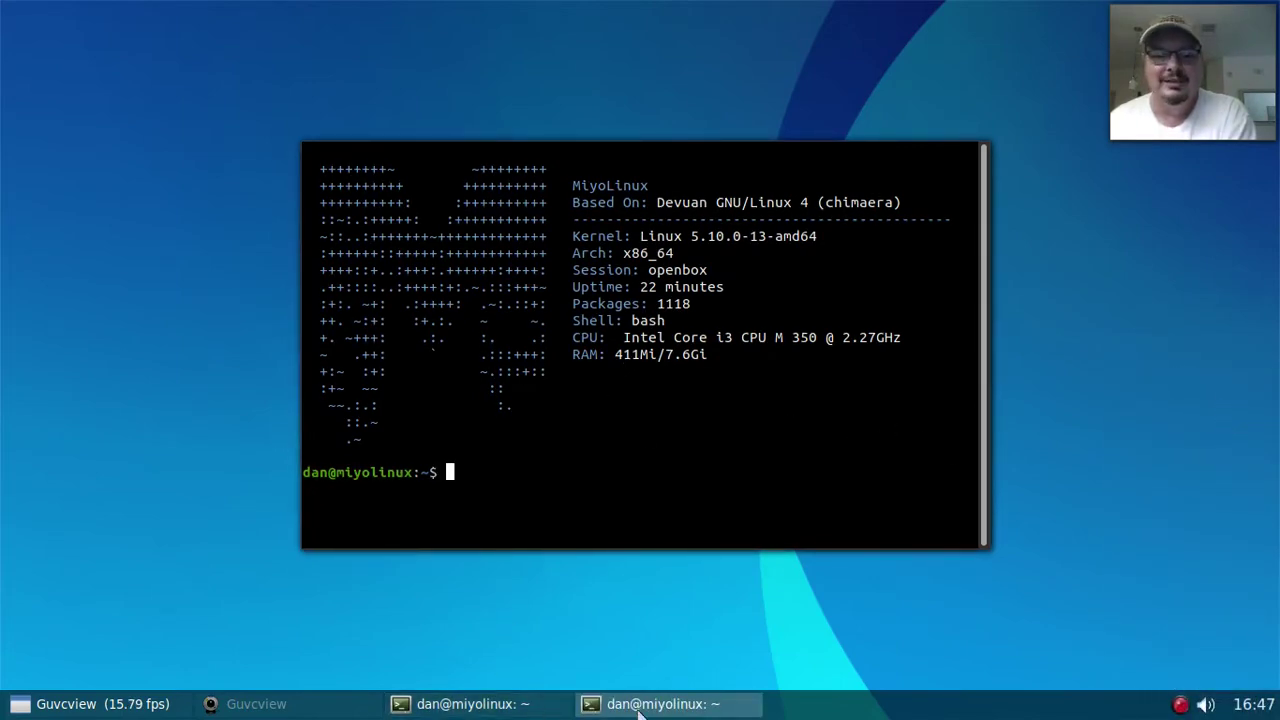
pyautogui.middleClick(587, 710)
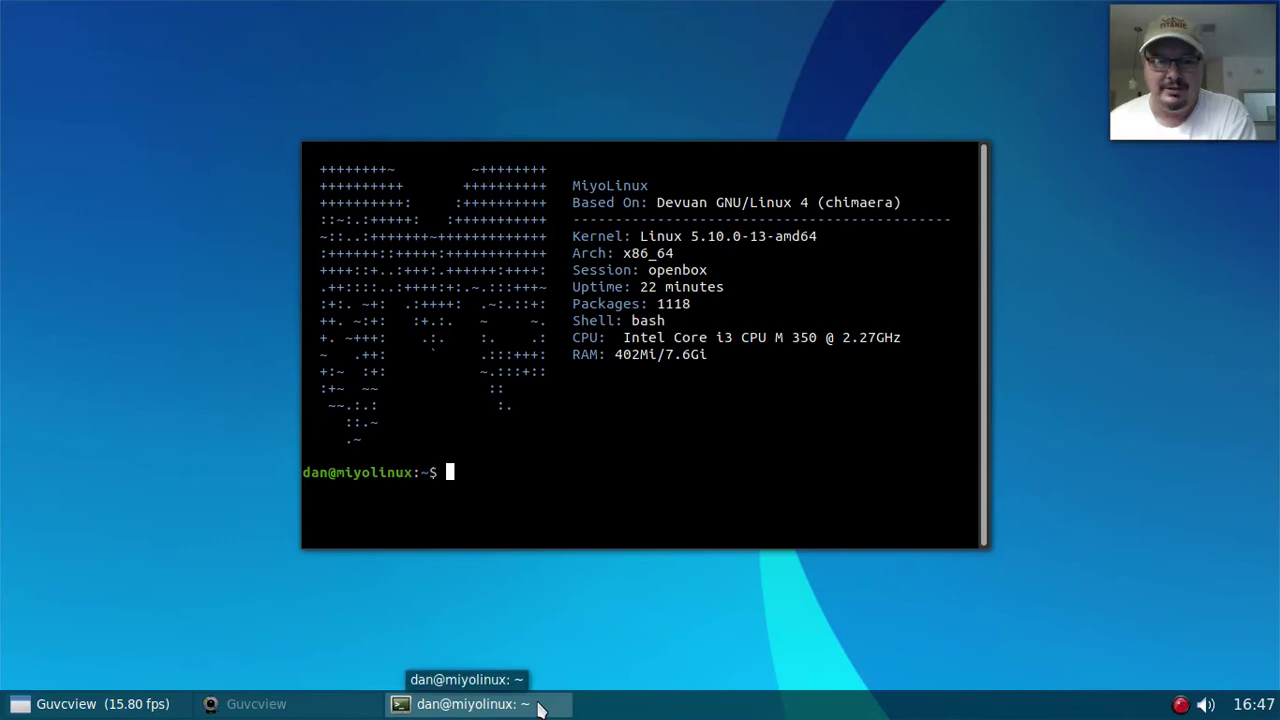
pyautogui.middleClick(538, 704)
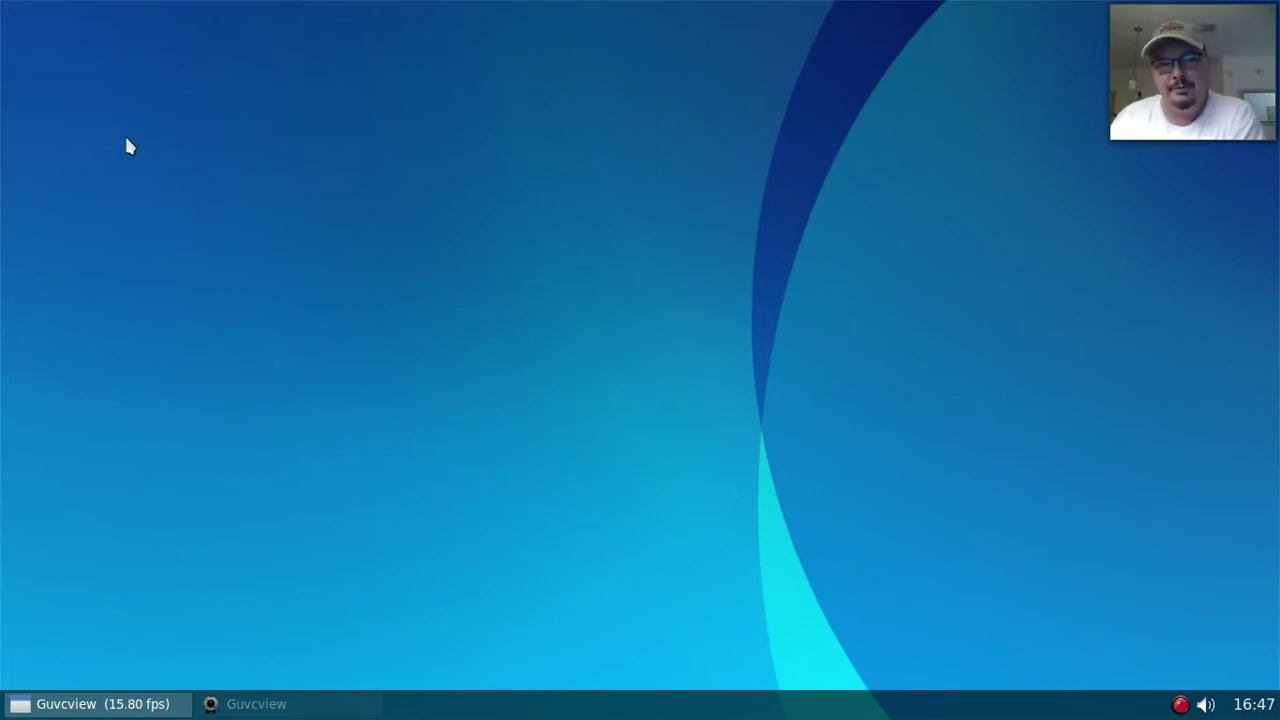
# - Open the Openbox configuration file rc.xml for editing
pyautogui.rightClick(127, 74)
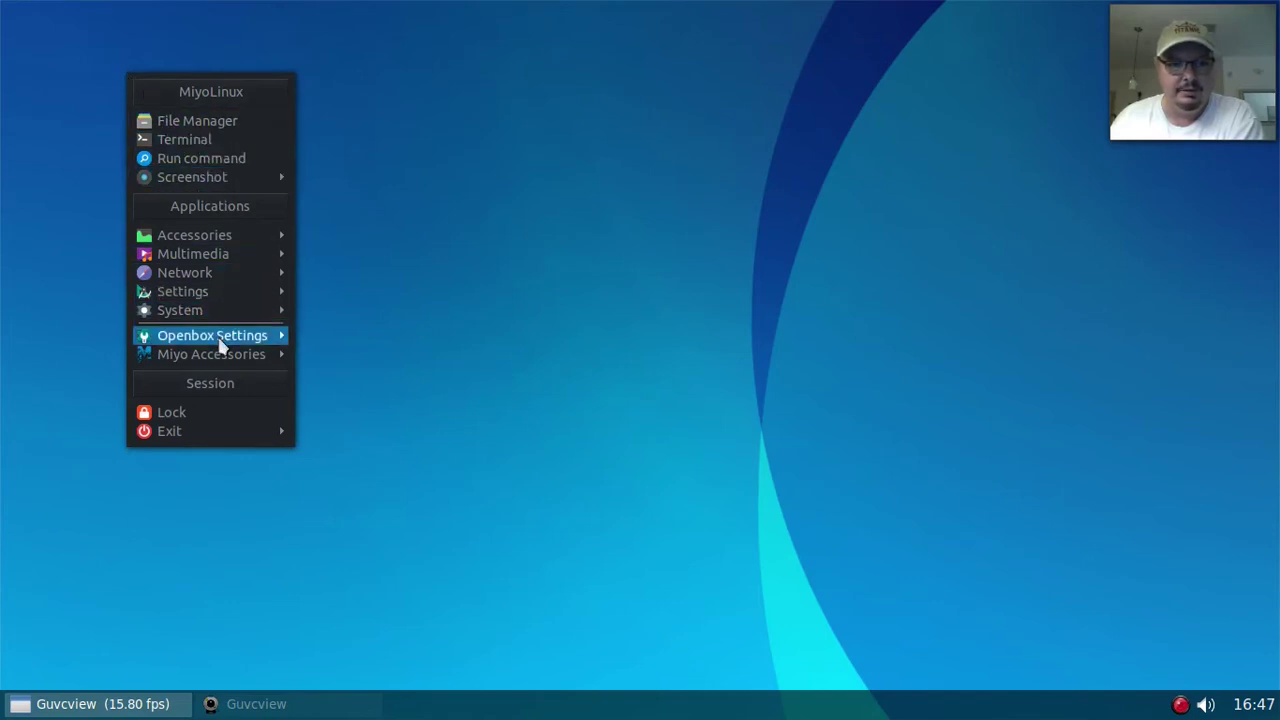
pyautogui.moveTo(220, 345)
pyautogui.moveTo(398, 338)
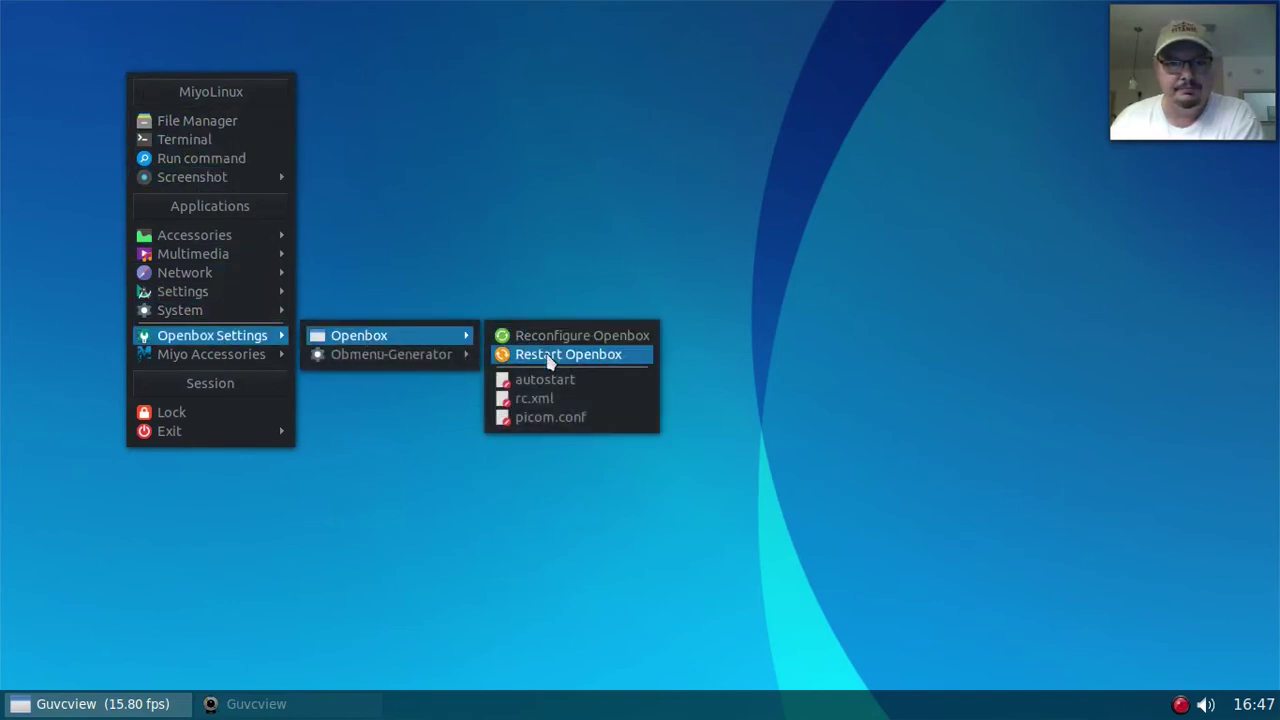
pyautogui.click(534, 398)
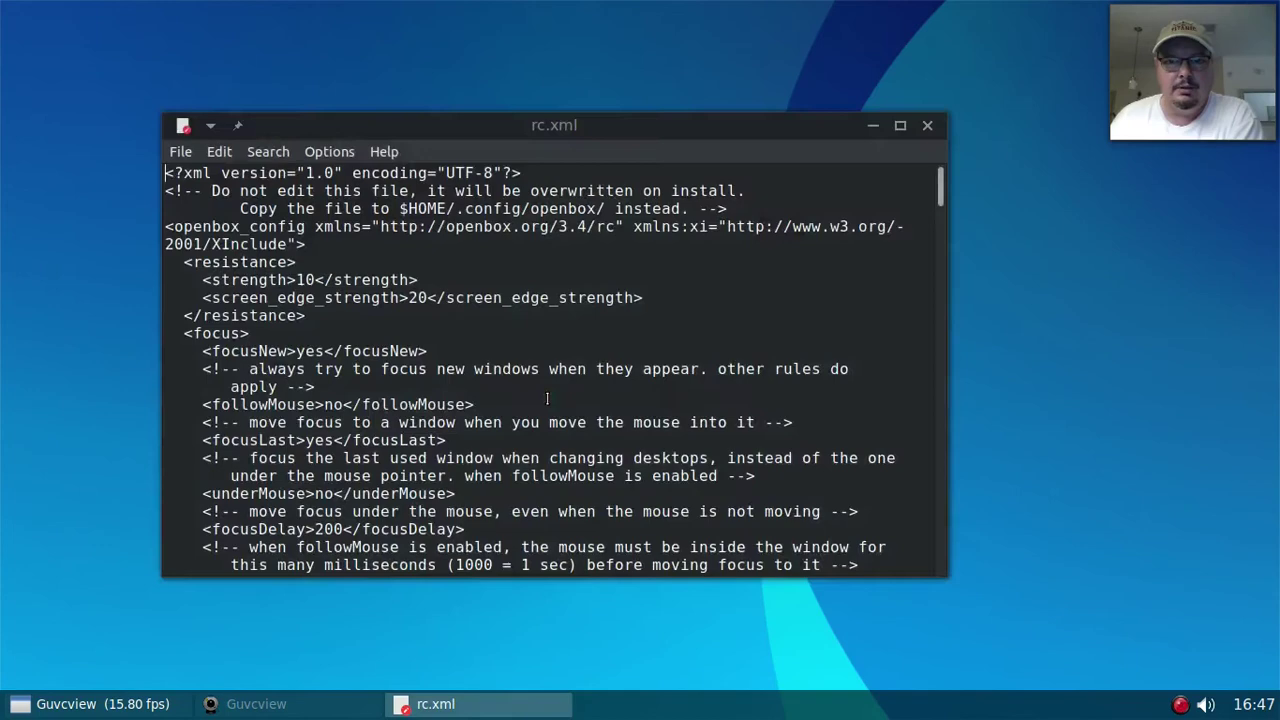
# - Set the text editor's font size to 16, keeping the Monospace Regular font
pyautogui.click(329, 152)
pyautogui.click(340, 177)
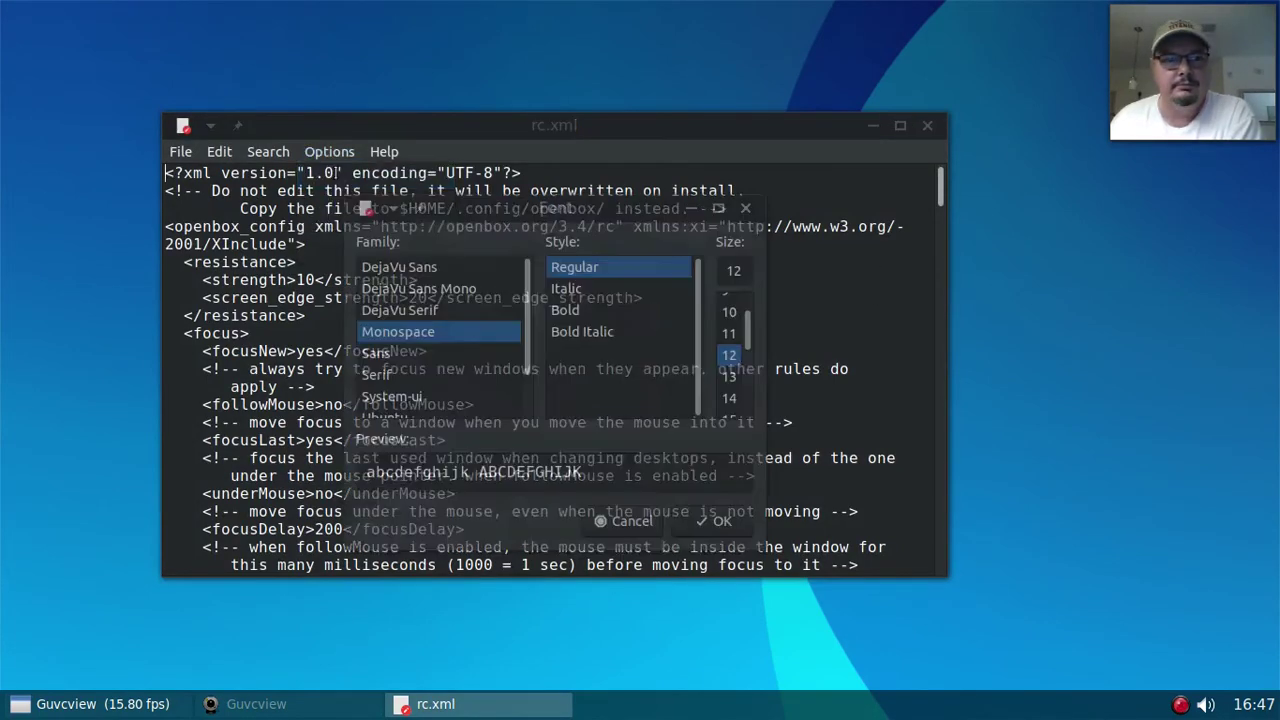
pyautogui.scroll(-2, 734, 402)
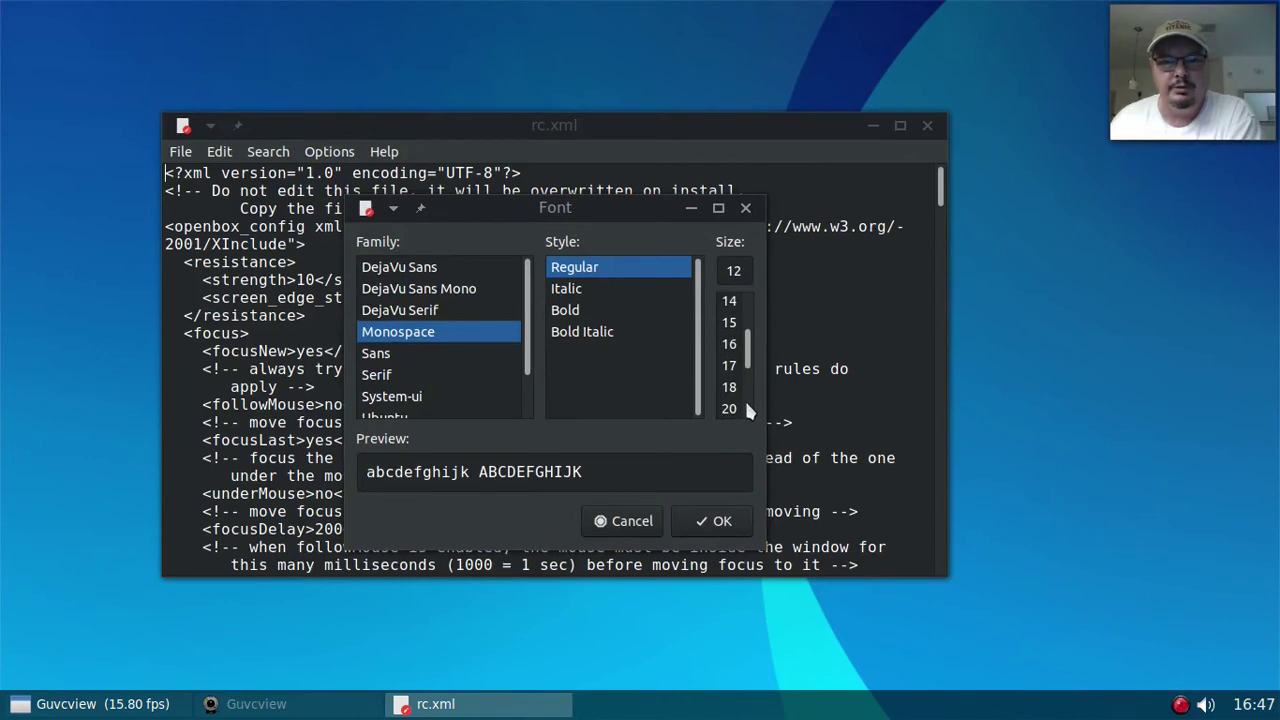
pyautogui.click(735, 386)
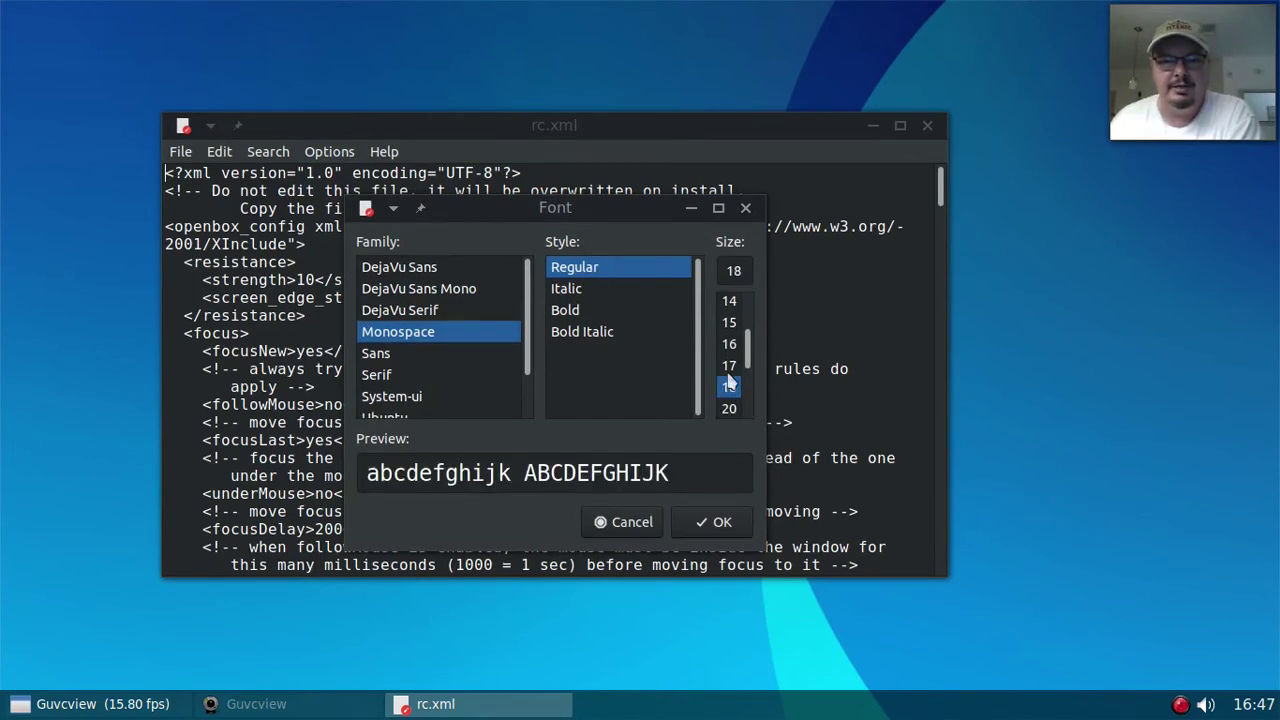
pyautogui.click(733, 344)
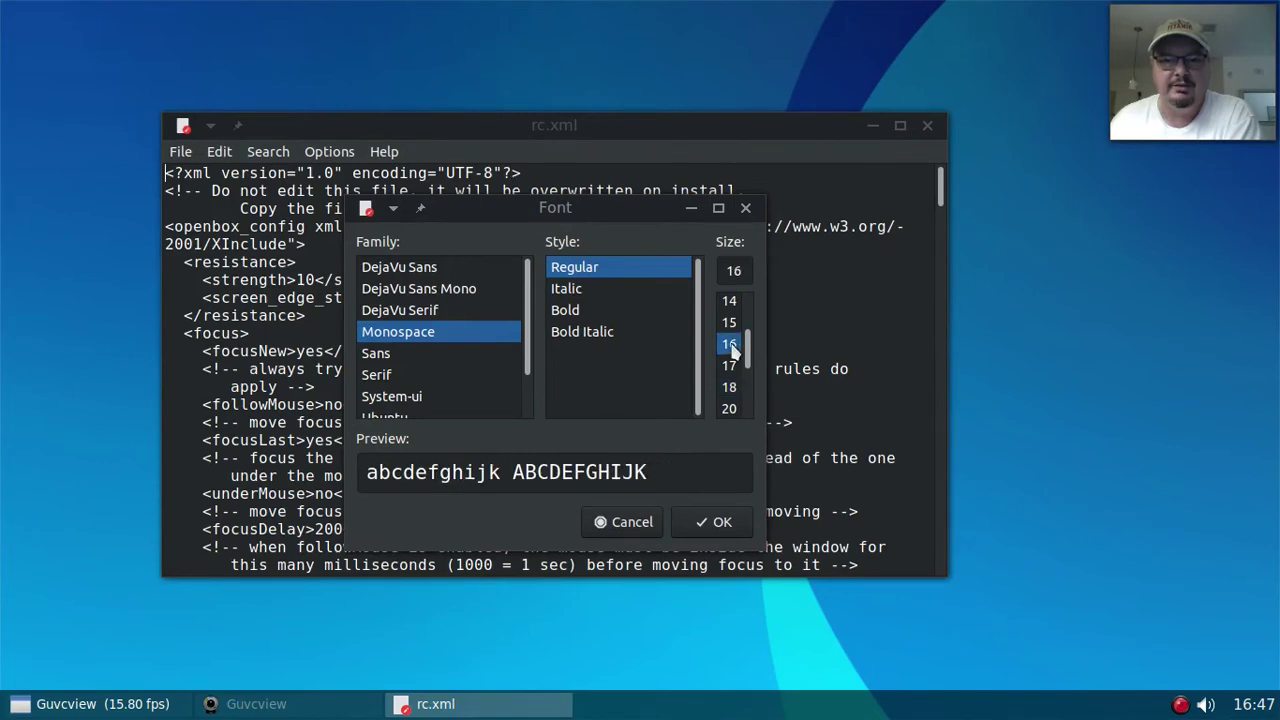
pyautogui.click(711, 522)
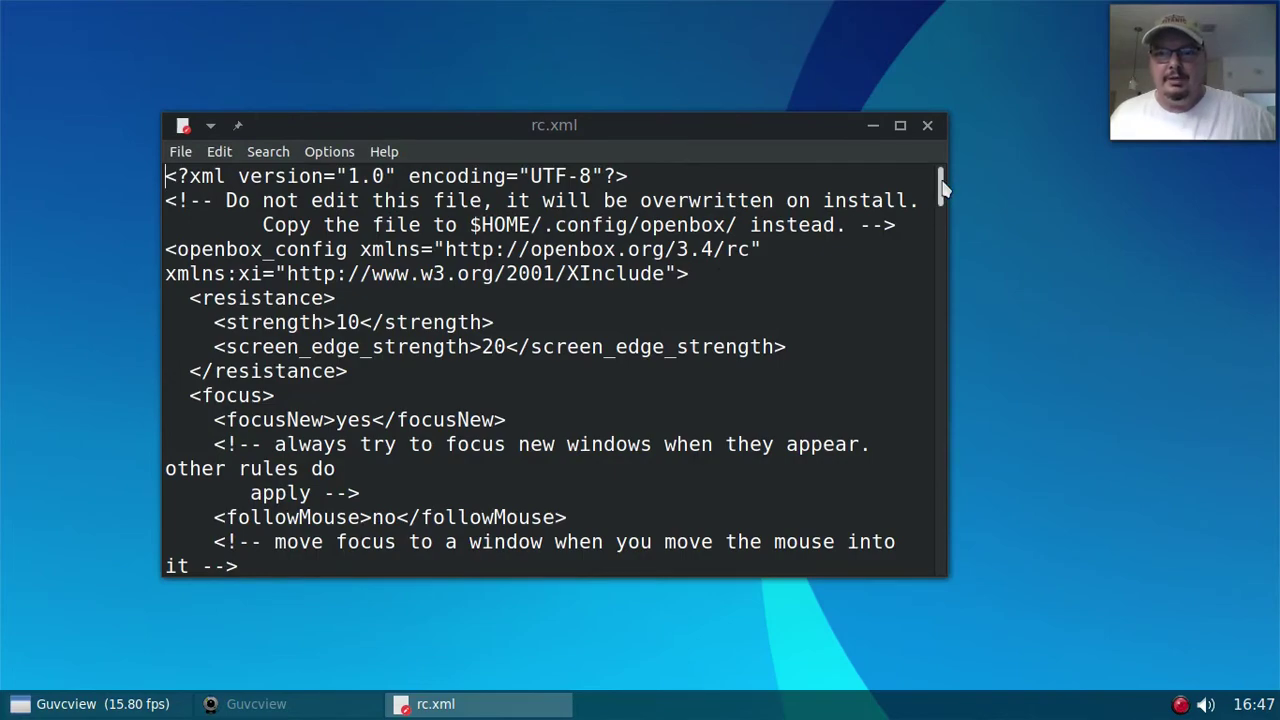
# - Examine the whole applications section at the end of rc.xml, reposition the editor window and minimize it
pyautogui.moveTo(944, 189); pyautogui.dragTo(955, 580)
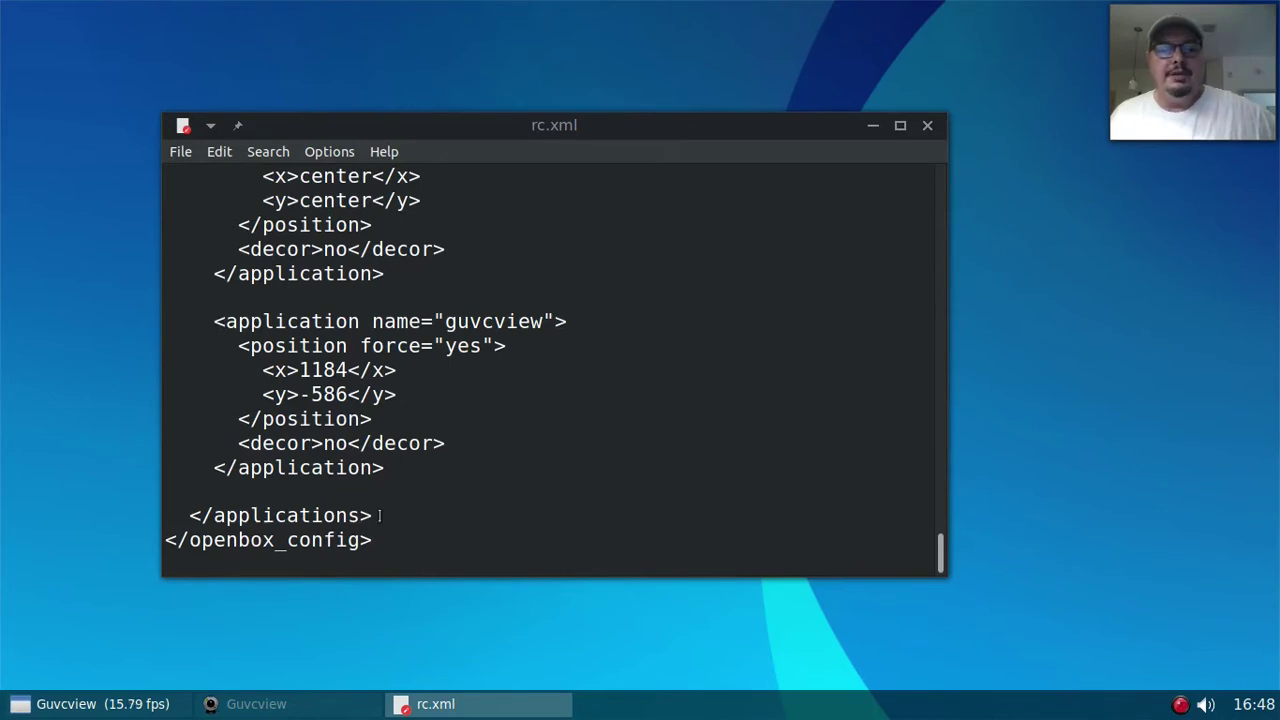
pyautogui.moveTo(380, 515); pyautogui.dragTo(166, 197)
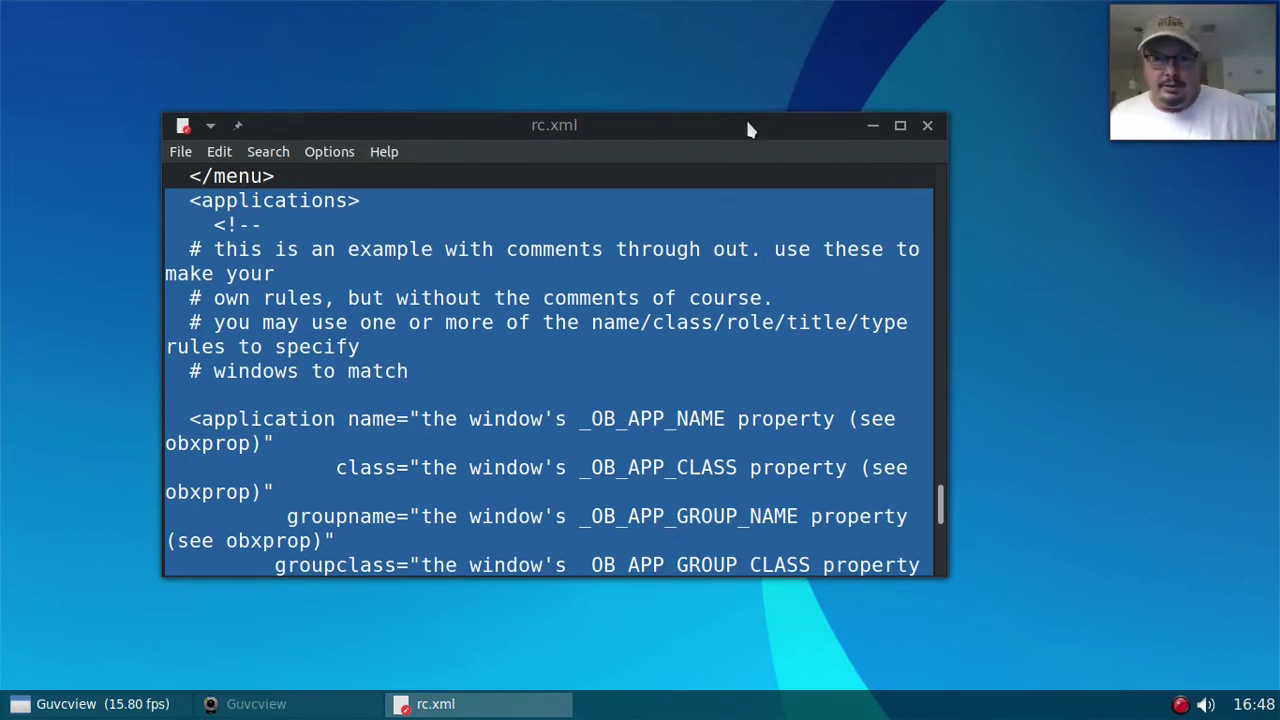
pyautogui.moveTo(744, 125); pyautogui.dragTo(612, 51)
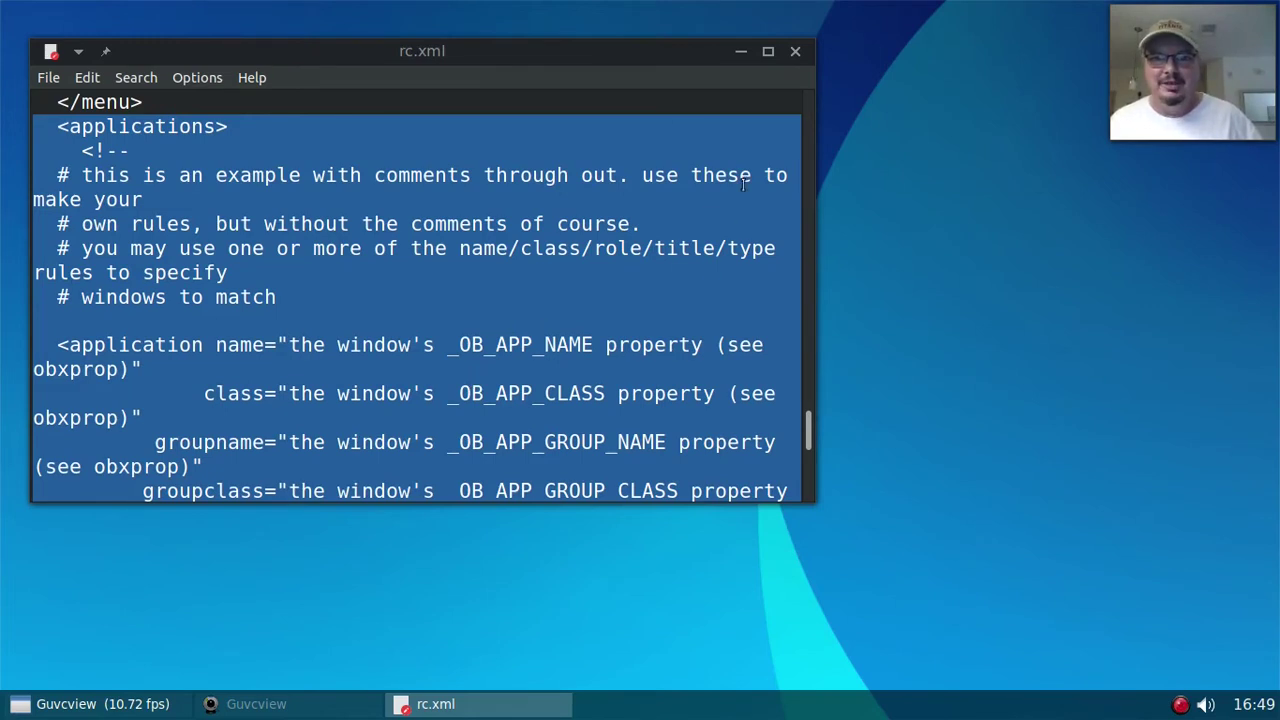
pyautogui.click(366, 282)
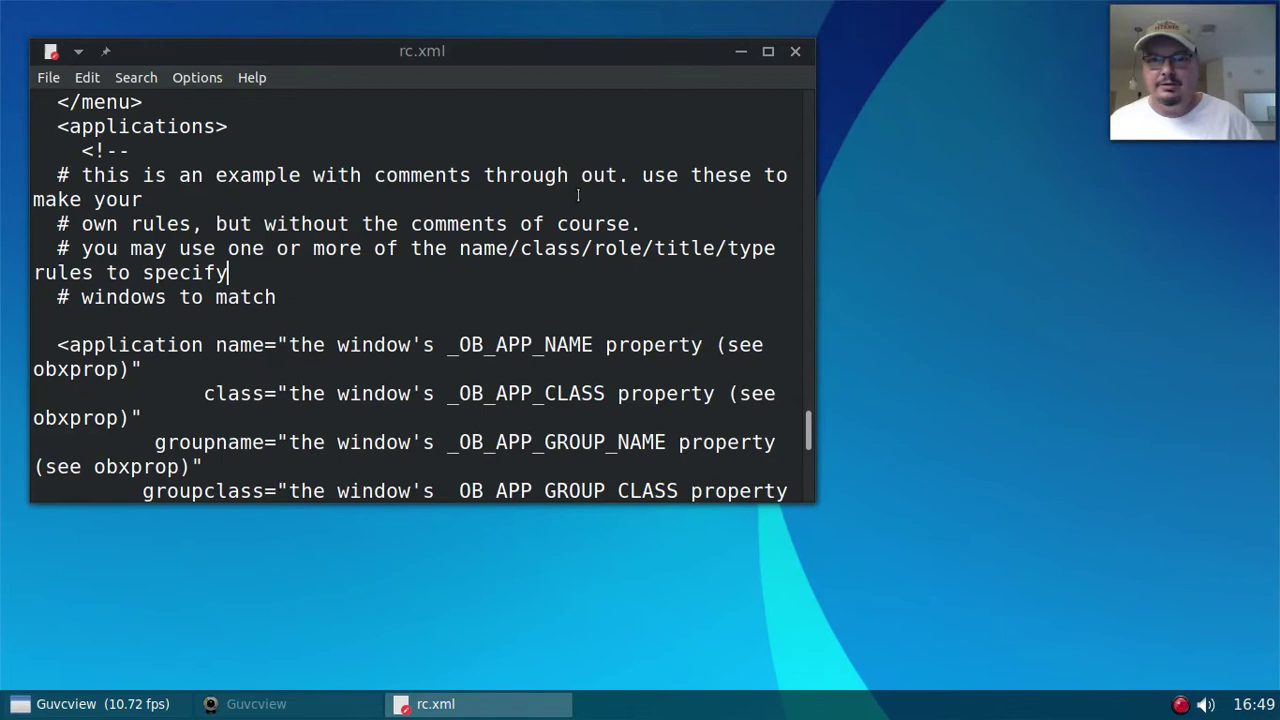
pyautogui.click(740, 55)
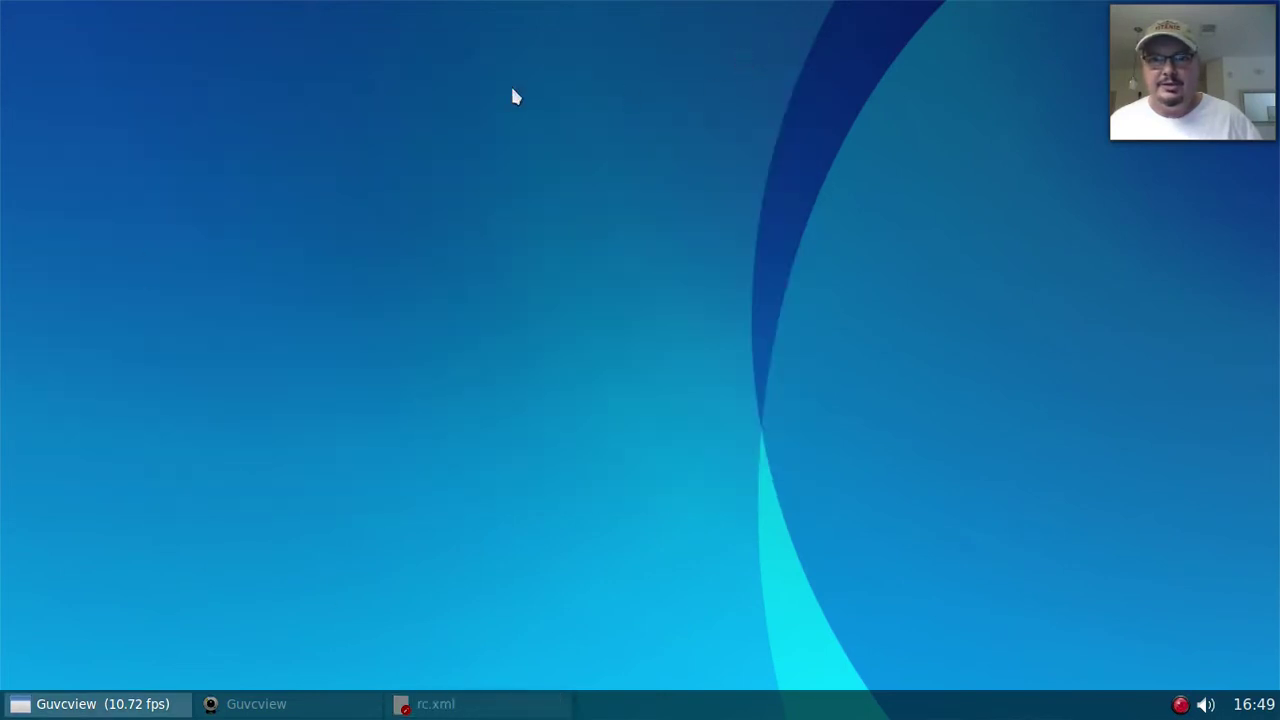
# - Launch Firefox from the desktop's network applications
pyautogui.rightClick(250, 107)
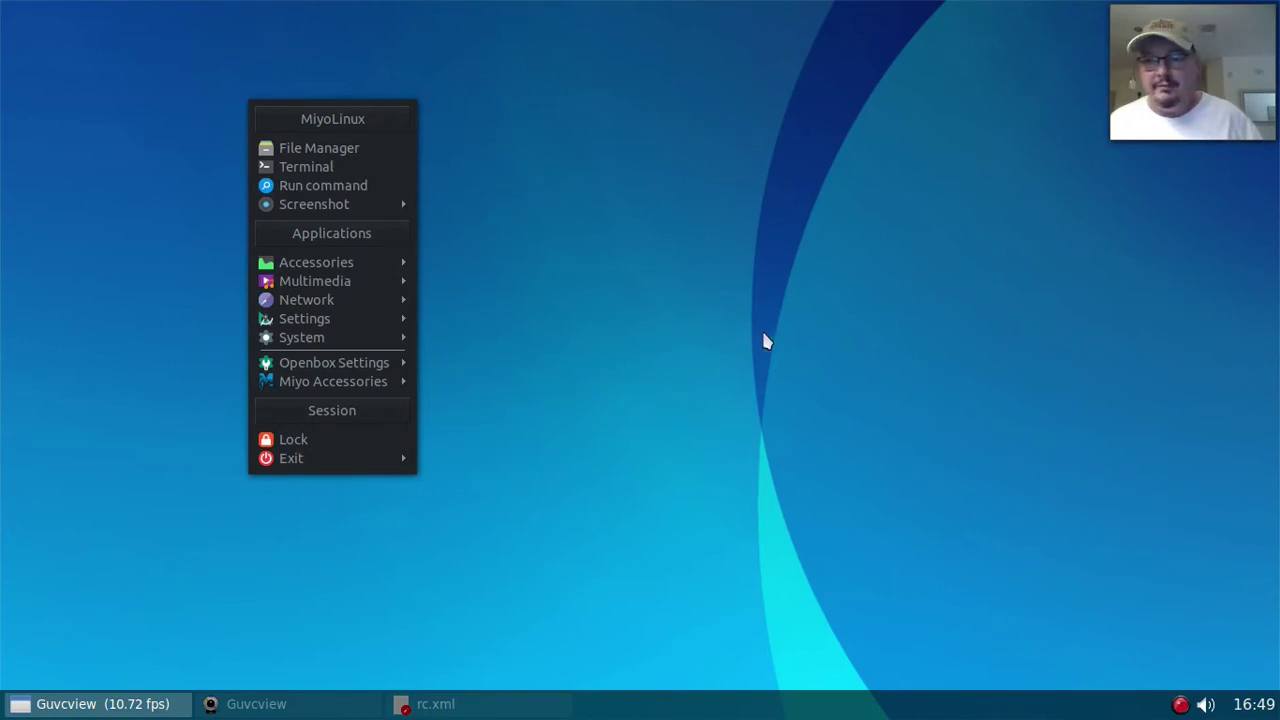
pyautogui.moveTo(318, 302)
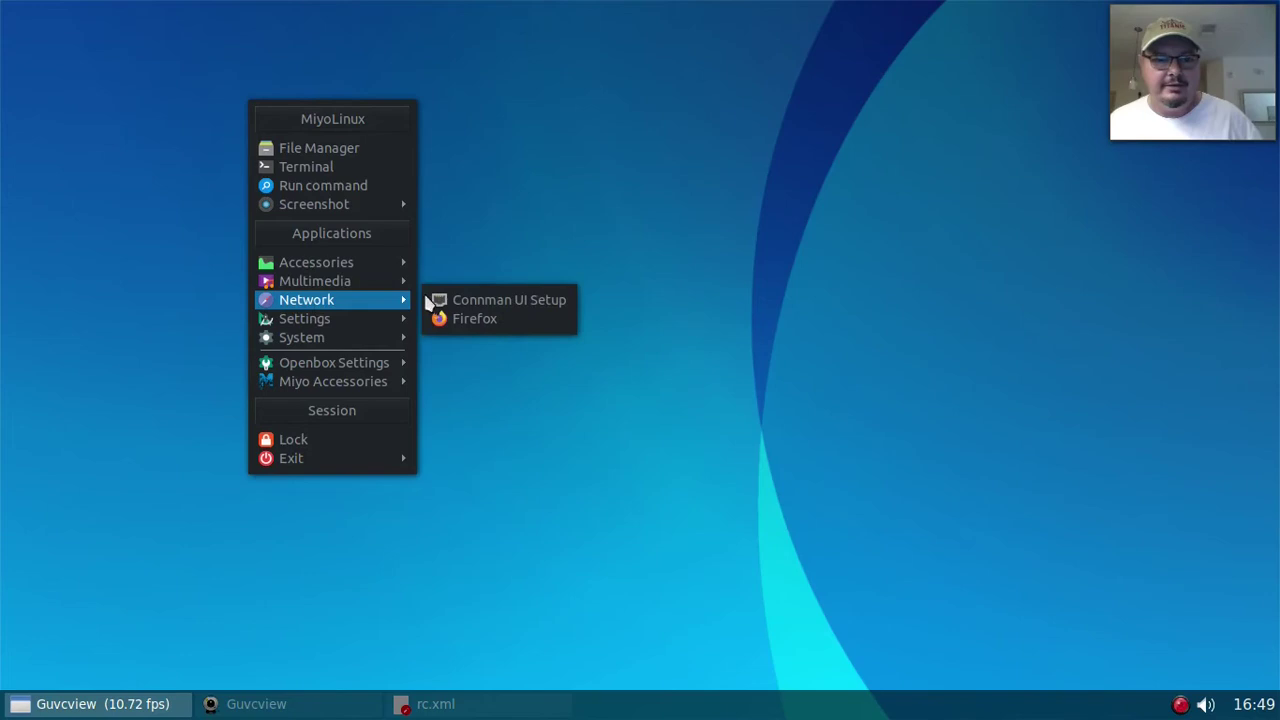
pyautogui.click(477, 320)
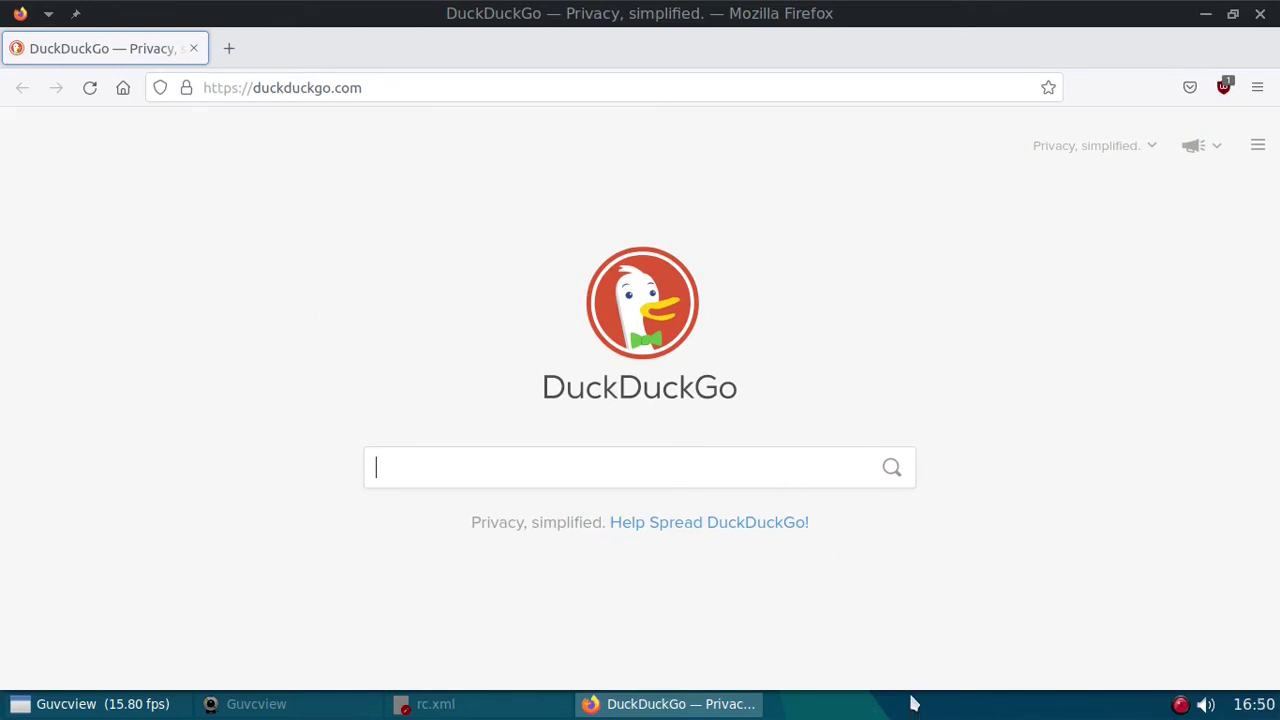
# - Open a terminal over the Firefox window and run the obxprop command
pyautogui.hotkey('ctrl', 'alt', 't')
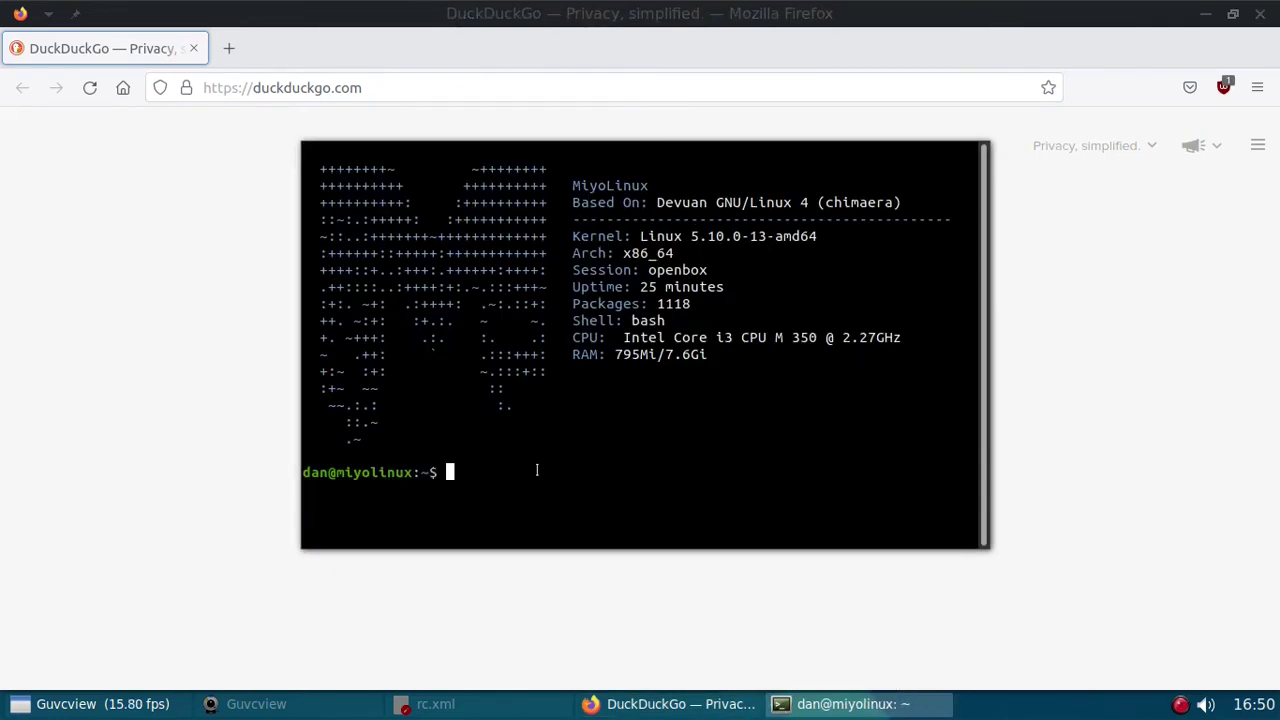
pyautogui.write('obxprop')
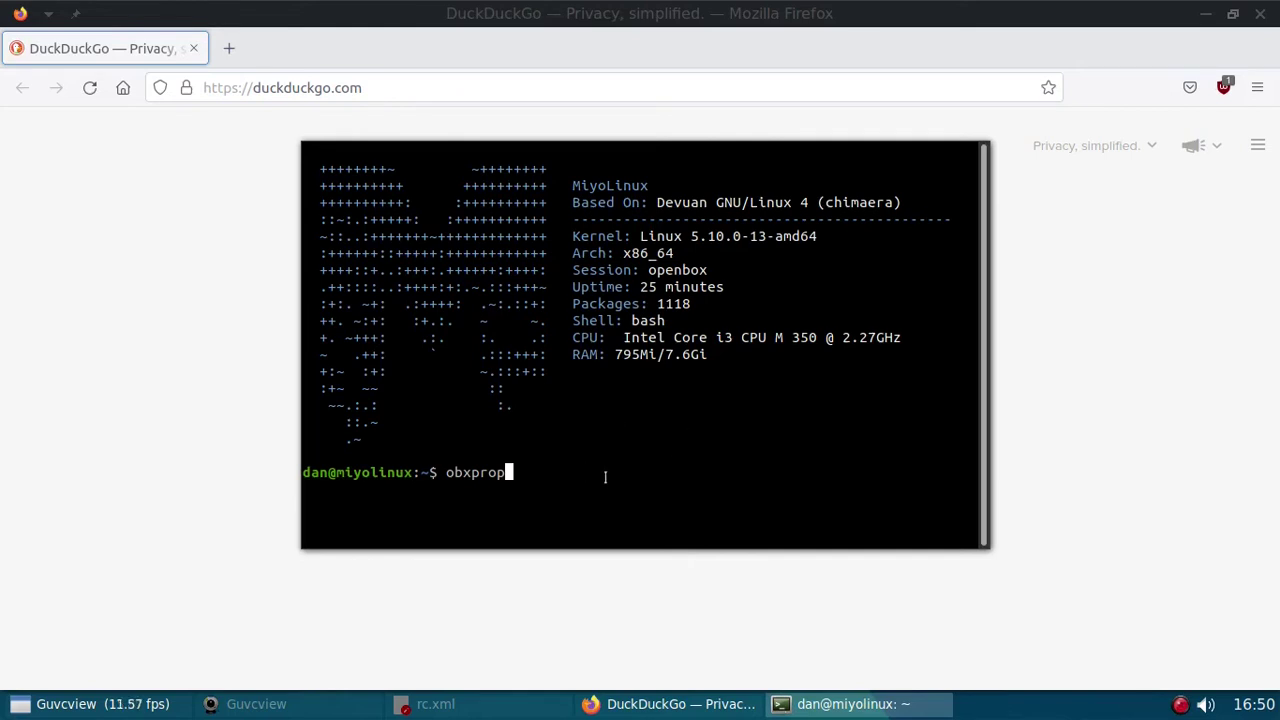
pyautogui.press('Return')
# - Enlarge the terminal text and pick the Firefox window as the one obxprop inspects
pyautogui.hotkey('ctrl', '+')
pyautogui.hotkey('ctrl', '+')
pyautogui.hotkey('ctrl', '+')
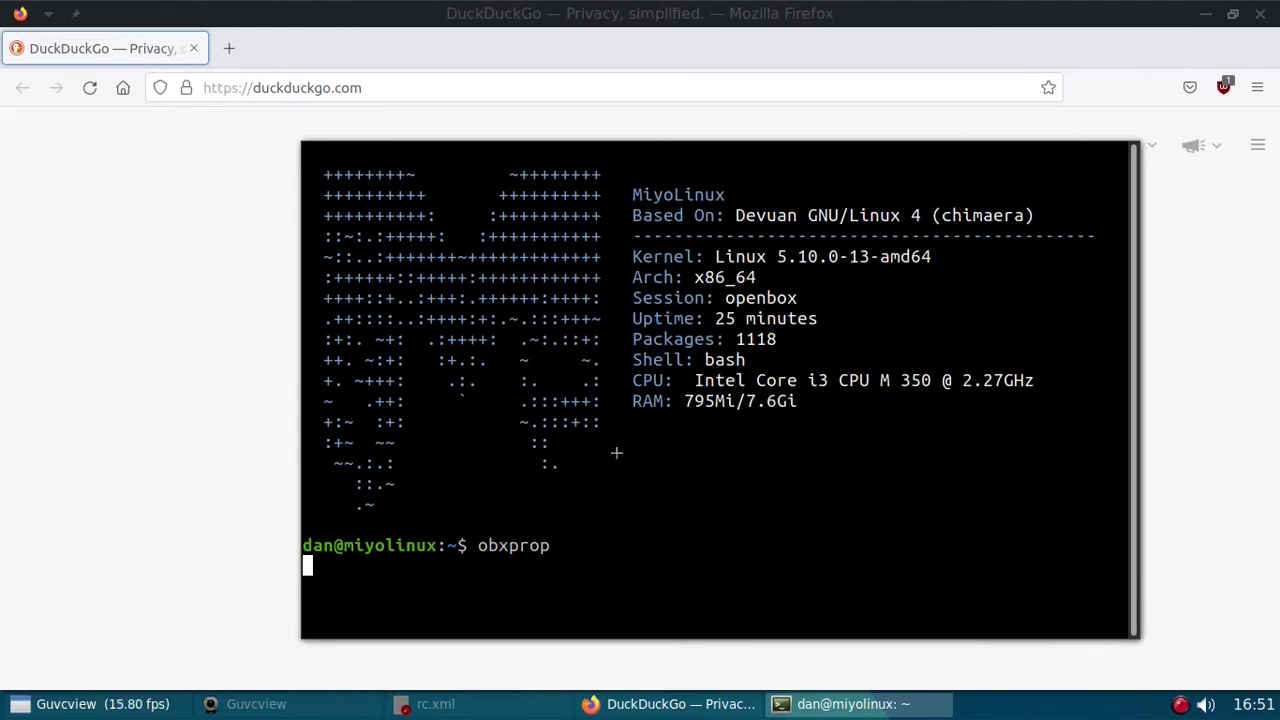
pyautogui.hotkey('ctrl', '+')
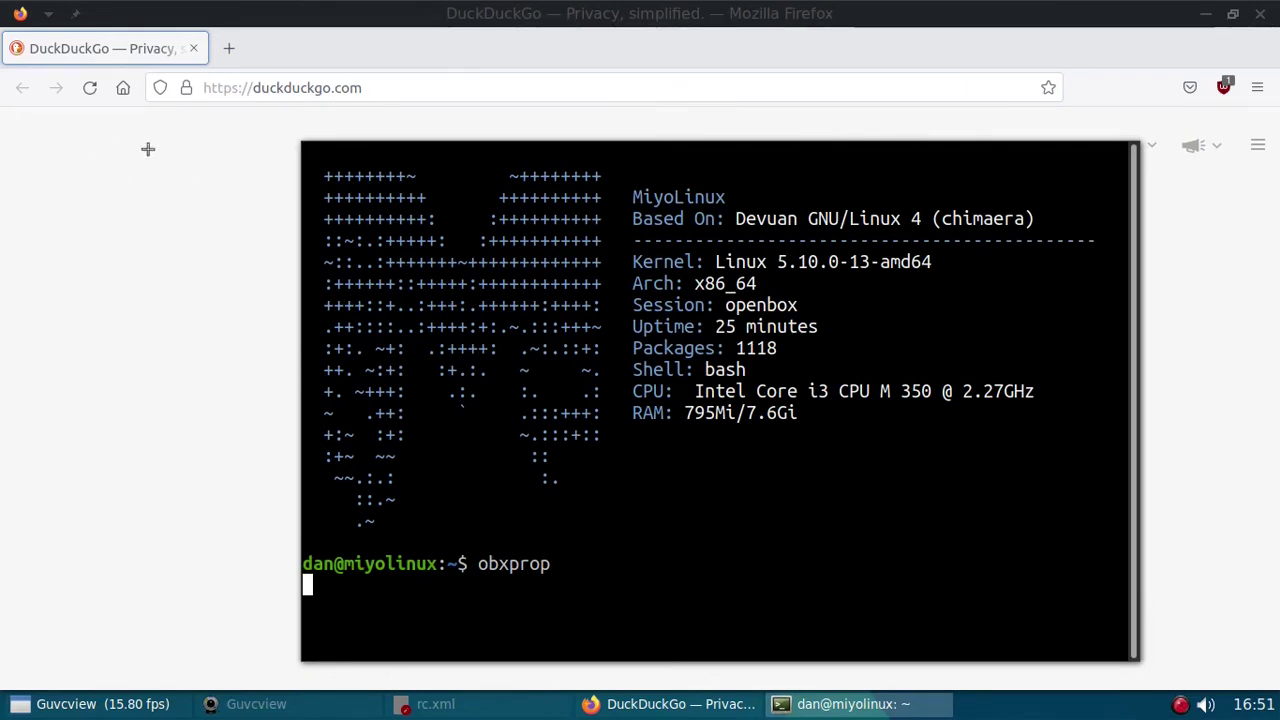
pyautogui.click(175, 215)
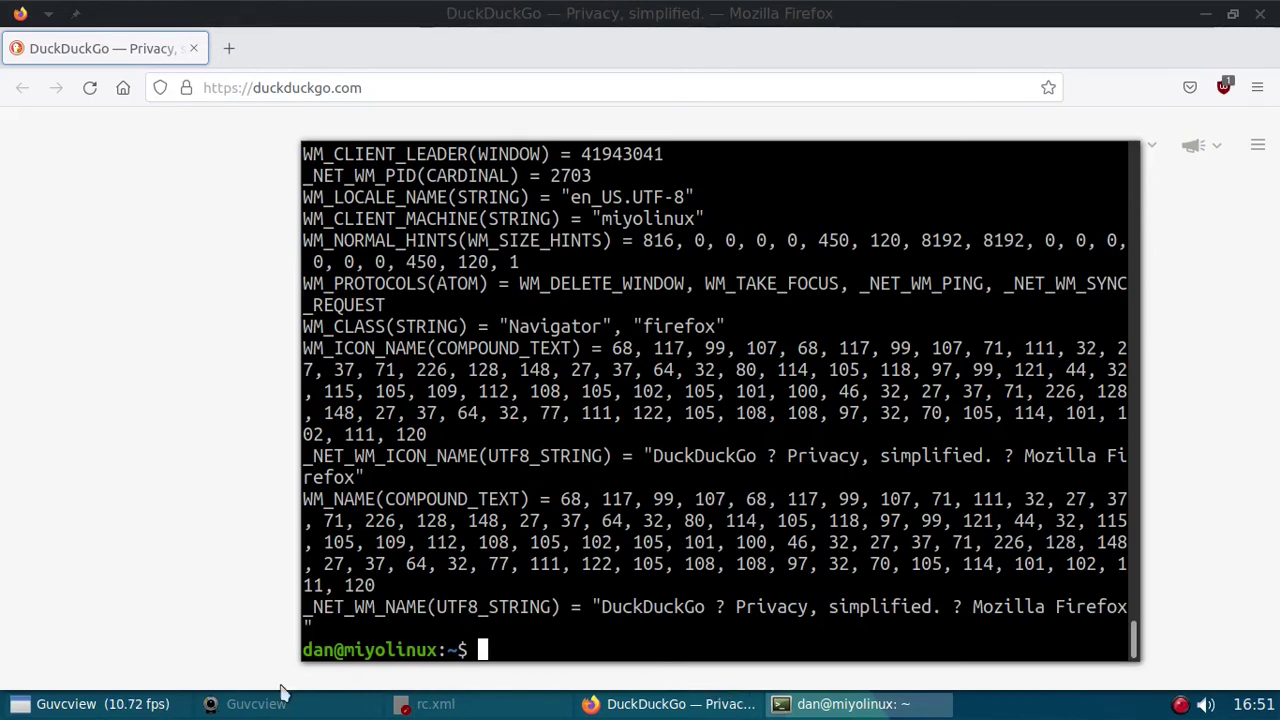
# - Restore rc.xml, examine the _OB_APP_NAME property in the example application rule, and minimize the file again
pyautogui.click(480, 712)
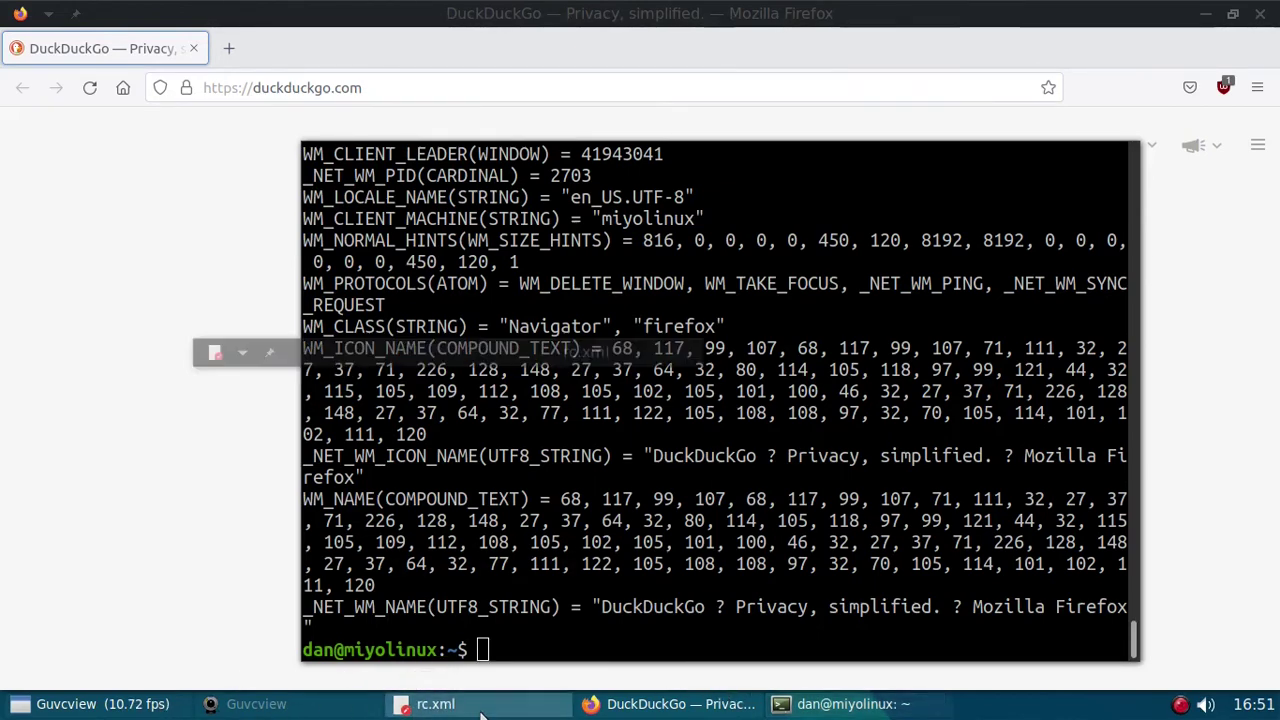
pyautogui.scroll(-1, 365, 225)
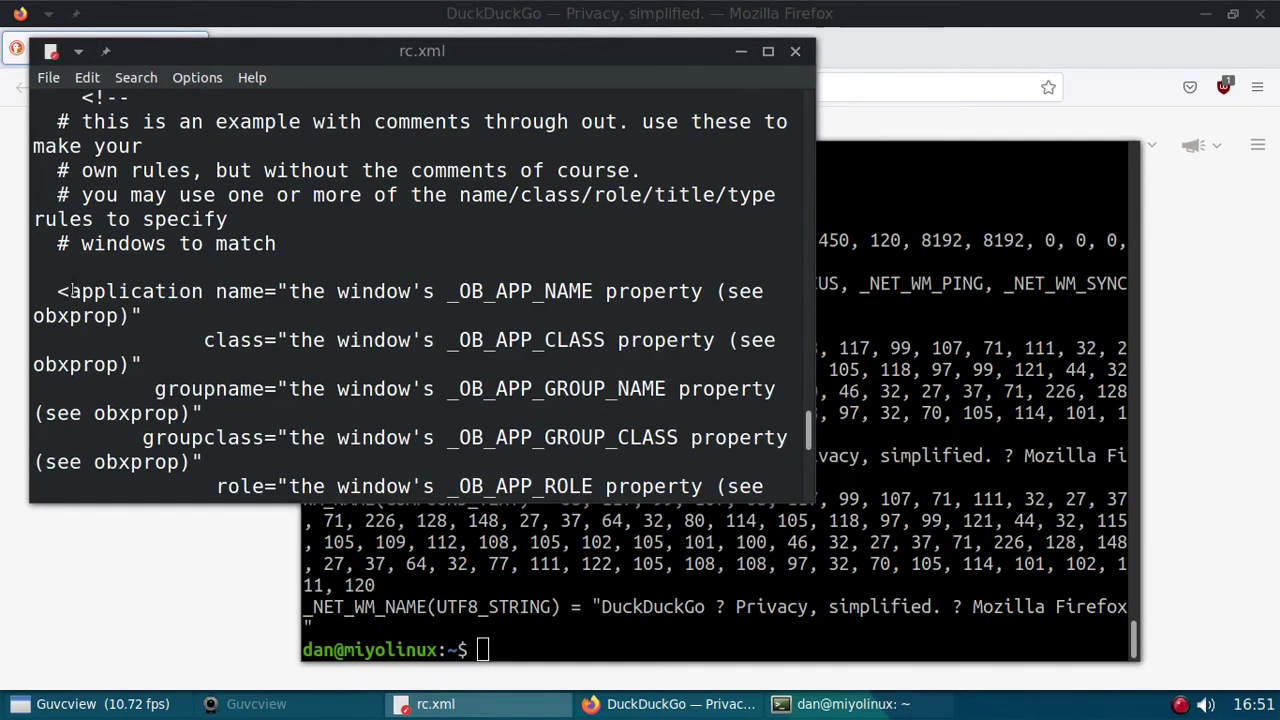
pyautogui.moveTo(71, 291); pyautogui.dragTo(440, 292)
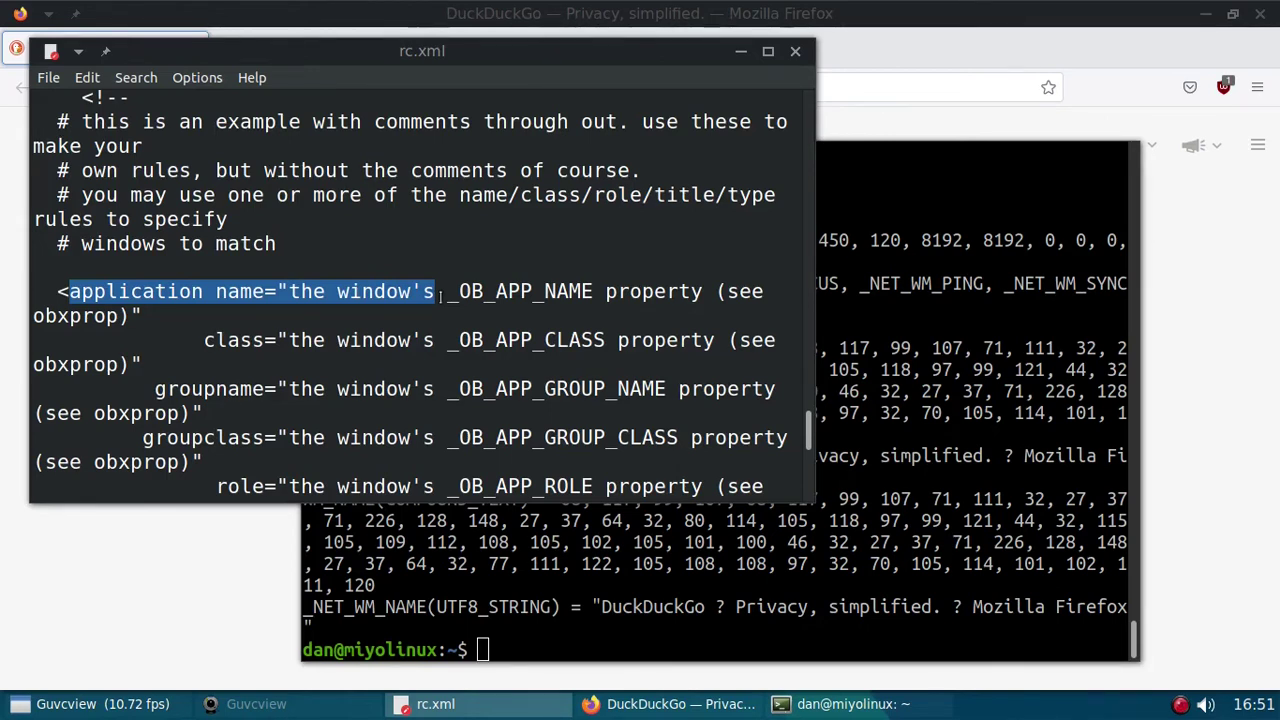
pyautogui.click(440, 291)
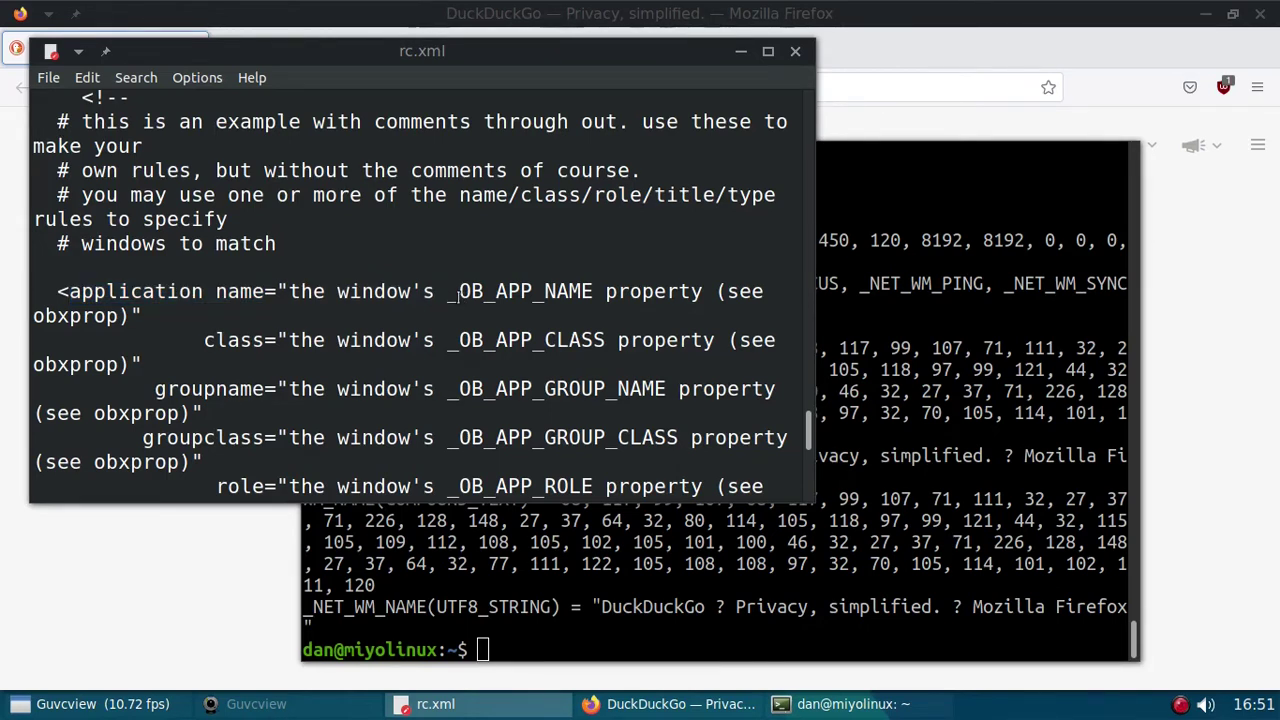
pyautogui.moveTo(440, 291); pyautogui.dragTo(590, 292)
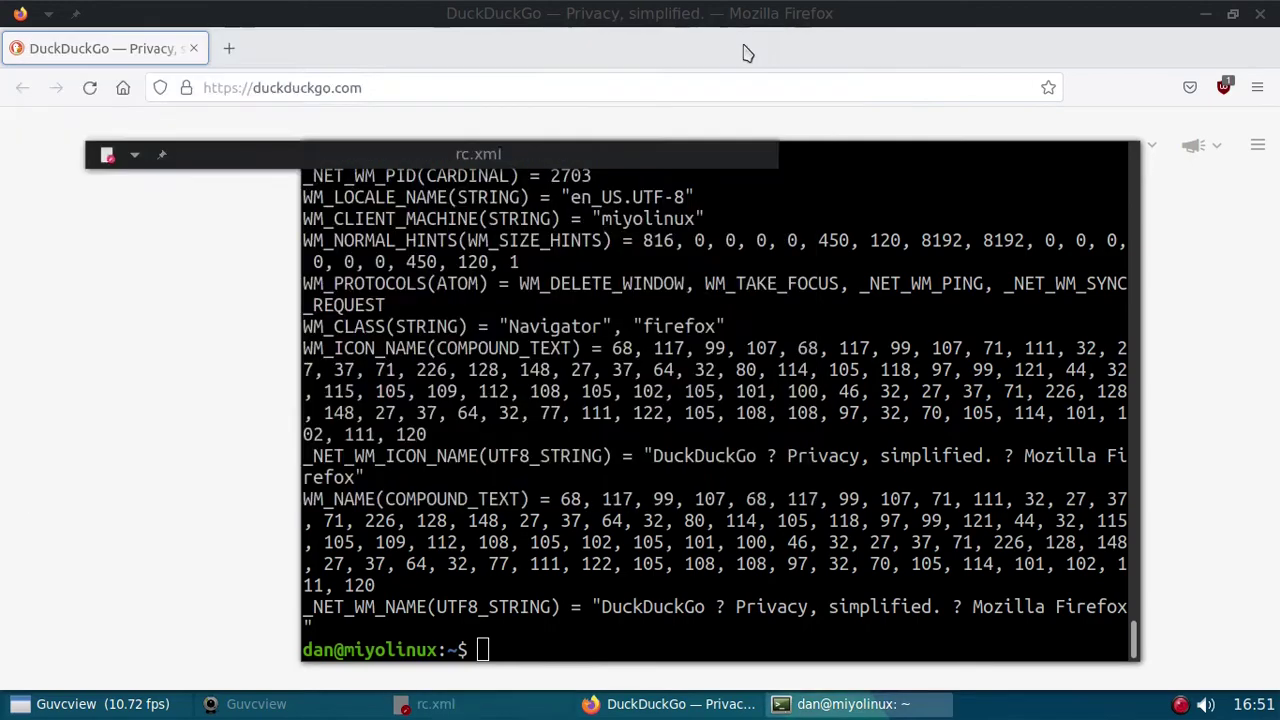
pyautogui.click(745, 52)
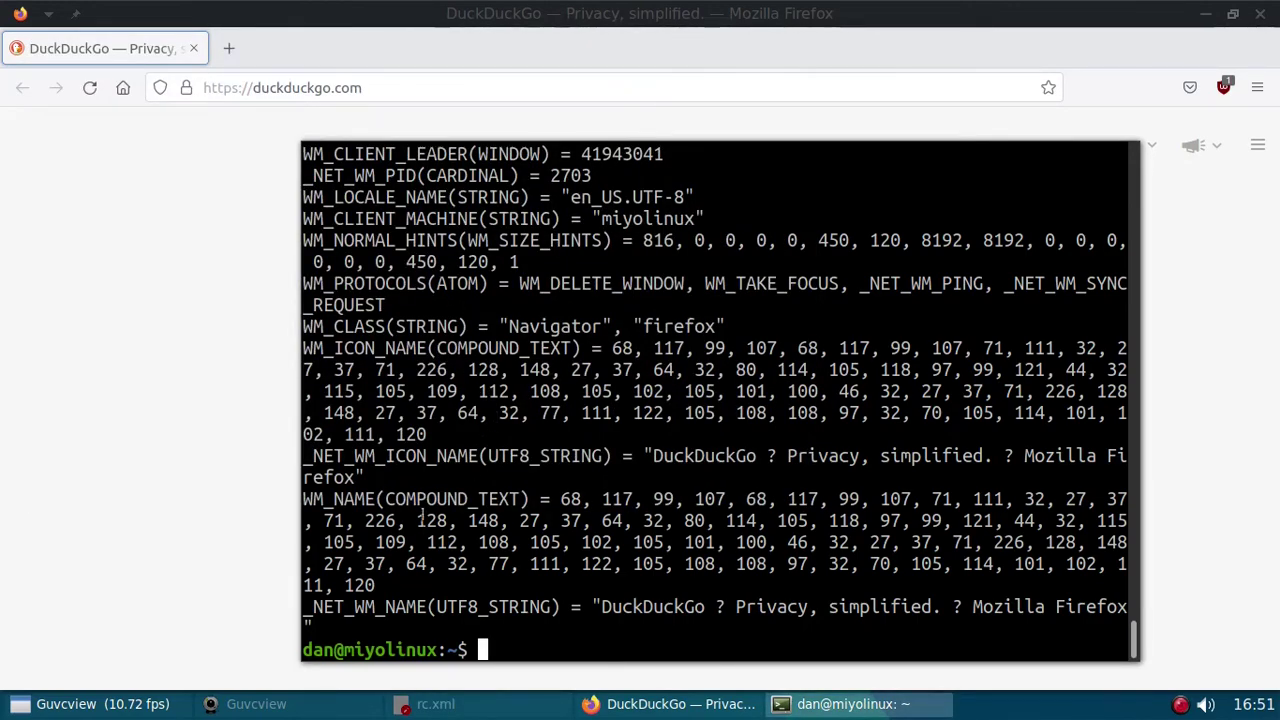
# - Locate the _OB_APP_NAME property in the obxprop output, highlight its value, and minimize the terminal
pyautogui.scroll(4, 437, 472)
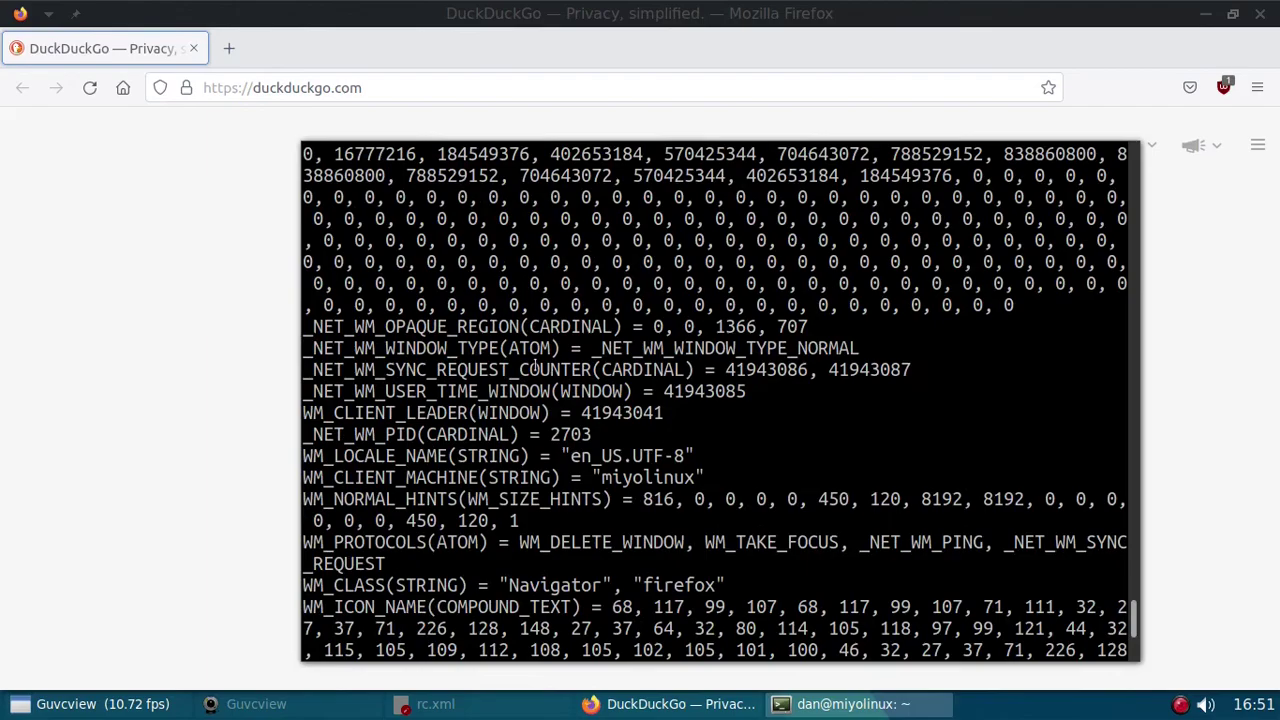
pyautogui.scroll(-4, 535, 368)
pyautogui.scroll(7, 752, 410)
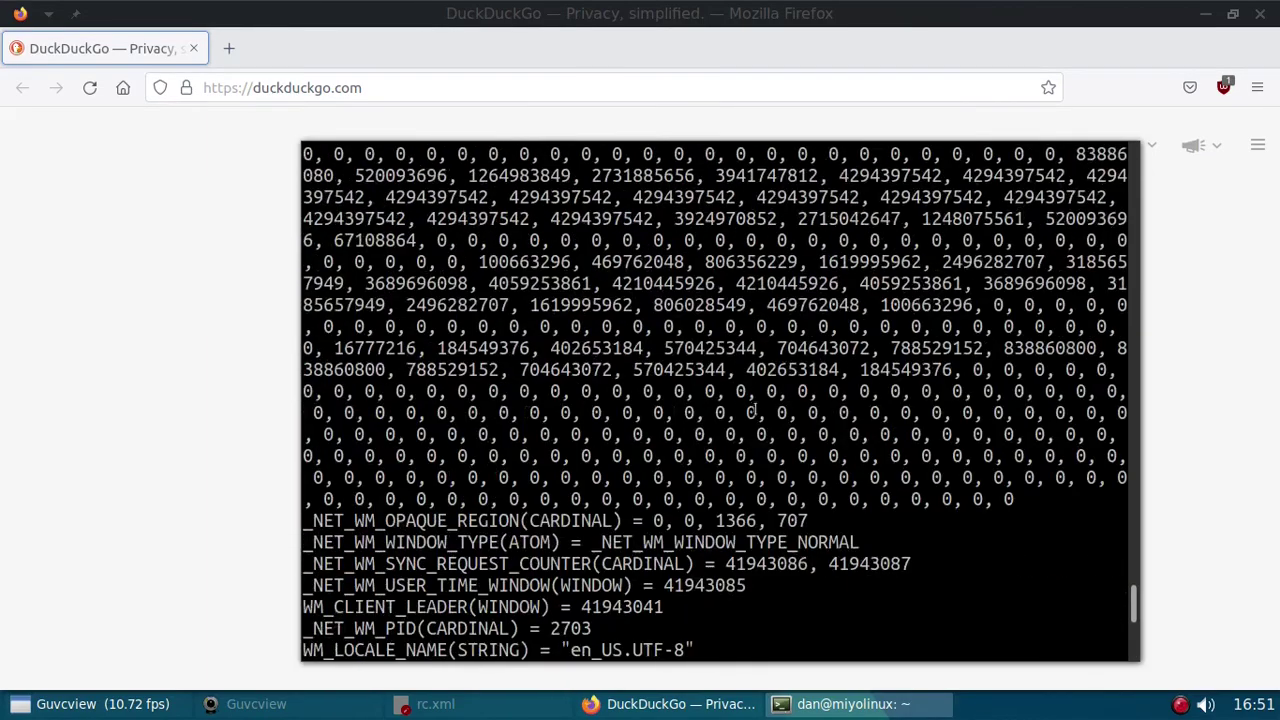
pyautogui.scroll(6, 752, 410)
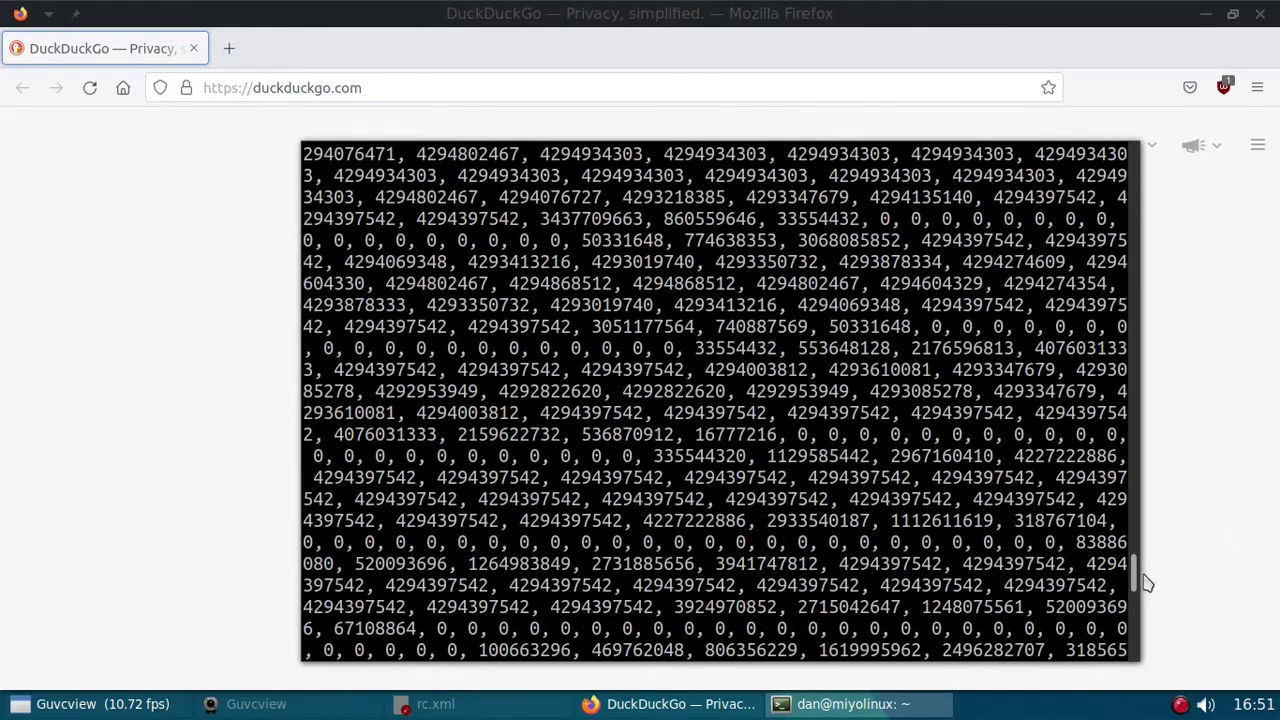
pyautogui.moveTo(1133, 565); pyautogui.dragTo(1121, 207)
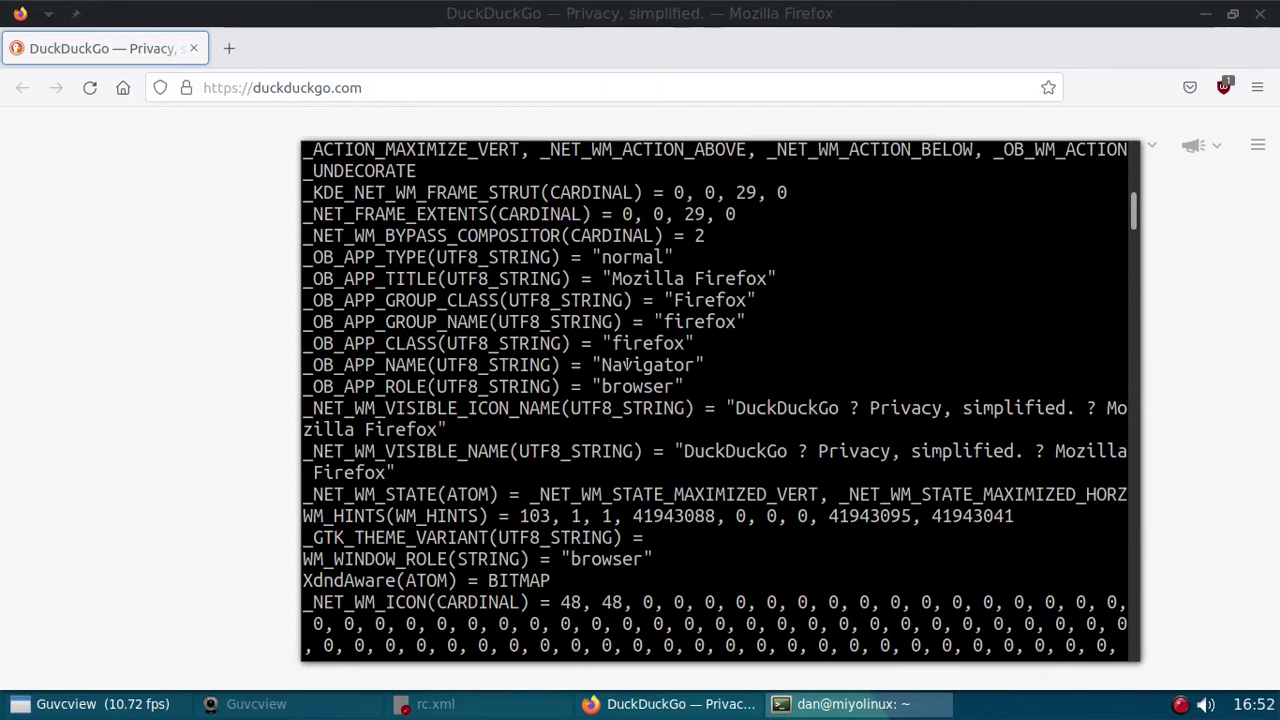
pyautogui.moveTo(705, 366); pyautogui.dragTo(300, 359)
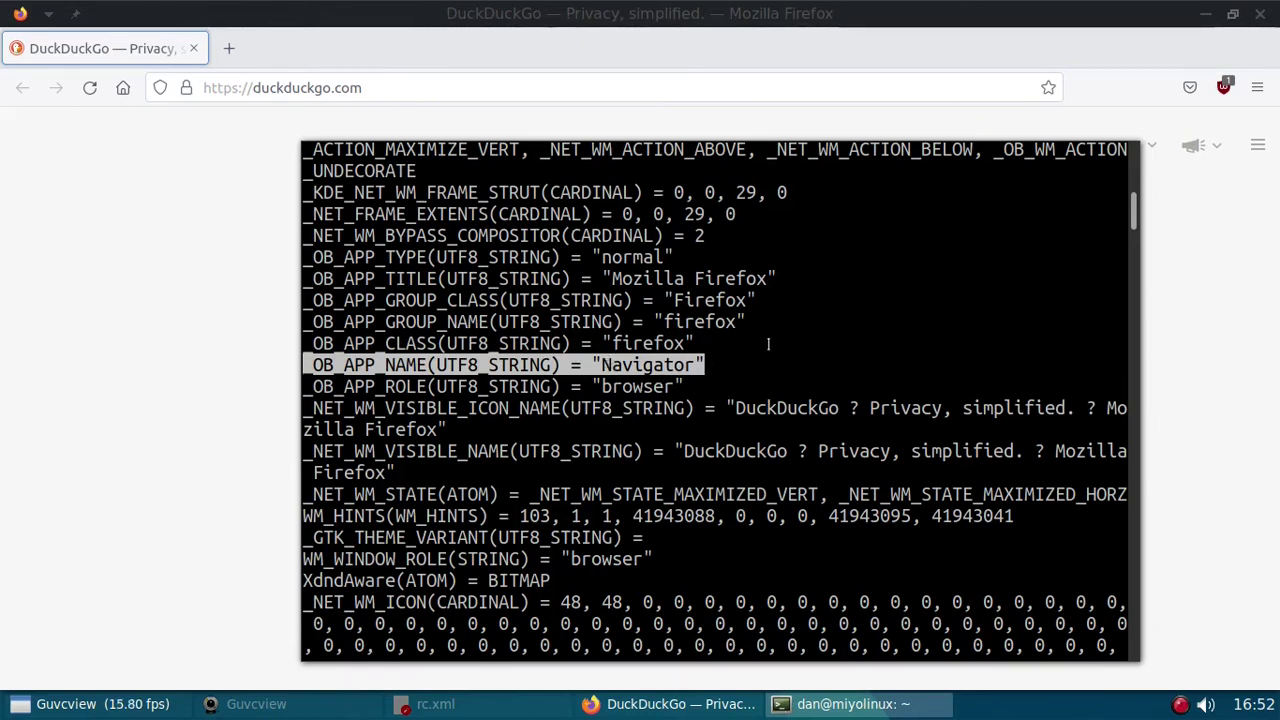
pyautogui.click(731, 364)
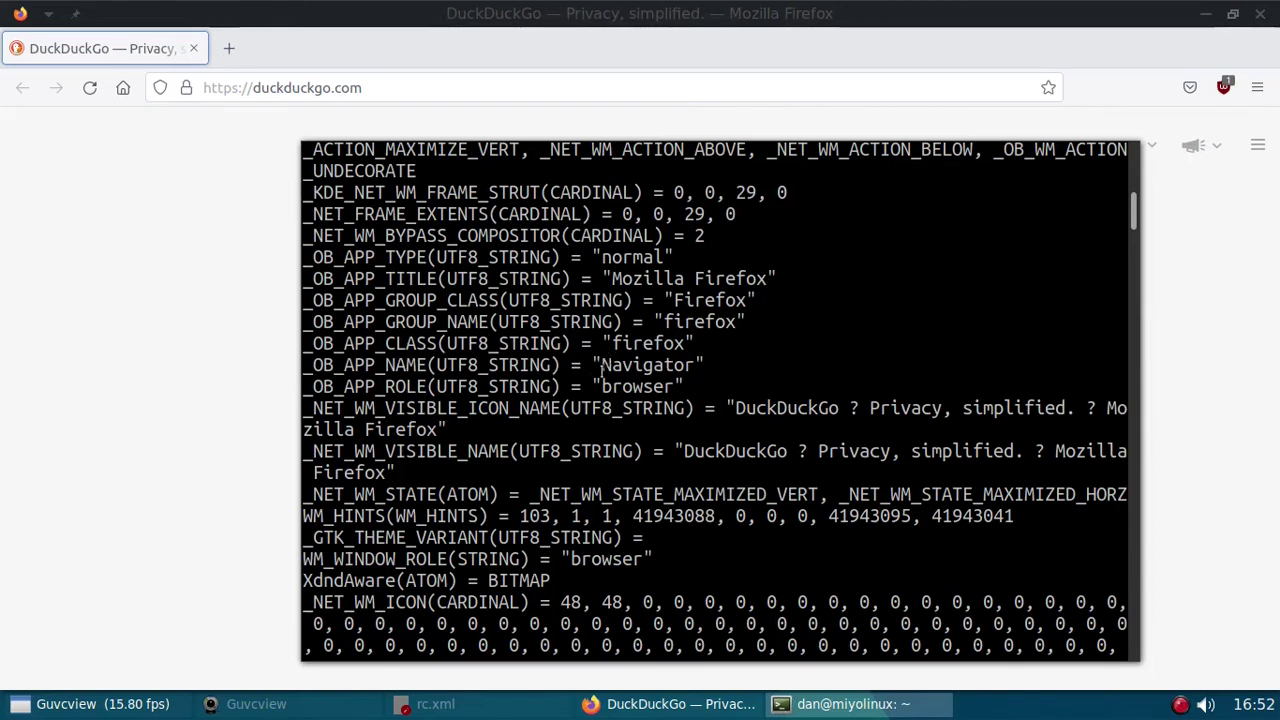
pyautogui.moveTo(601, 366); pyautogui.dragTo(606, 365)
pyautogui.click(697, 366)
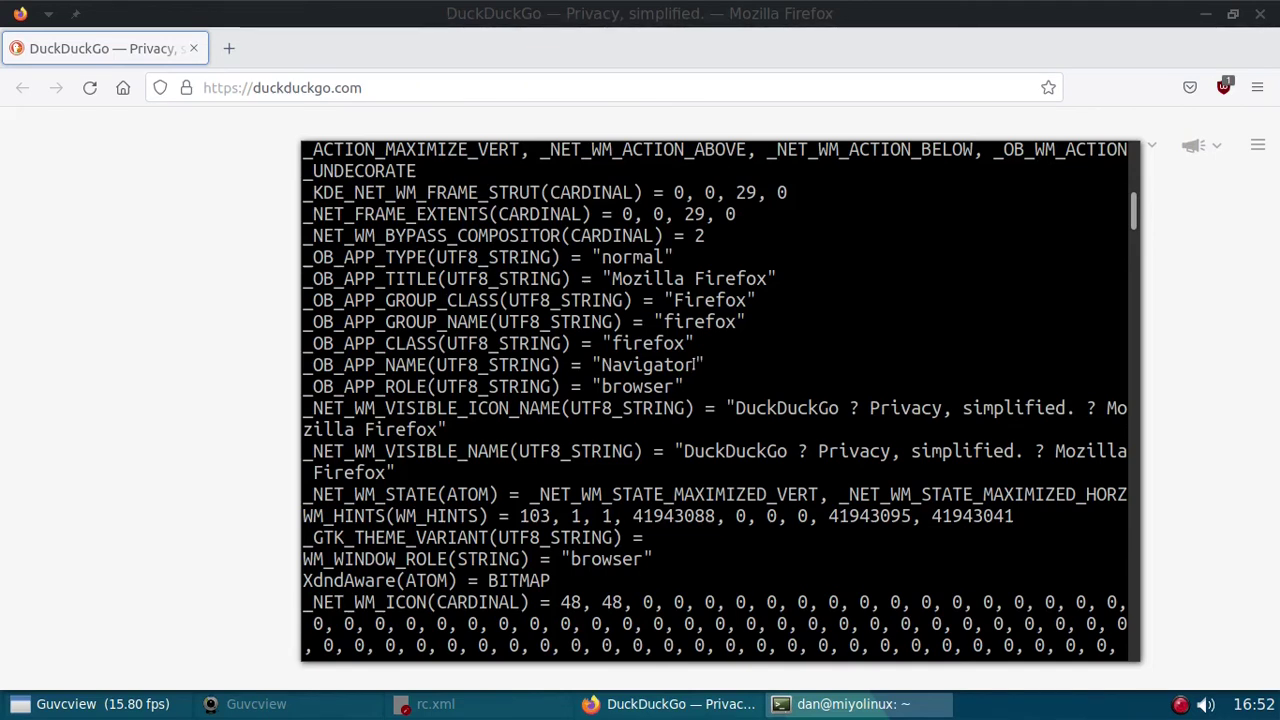
pyautogui.moveTo(697, 366); pyautogui.dragTo(598, 370)
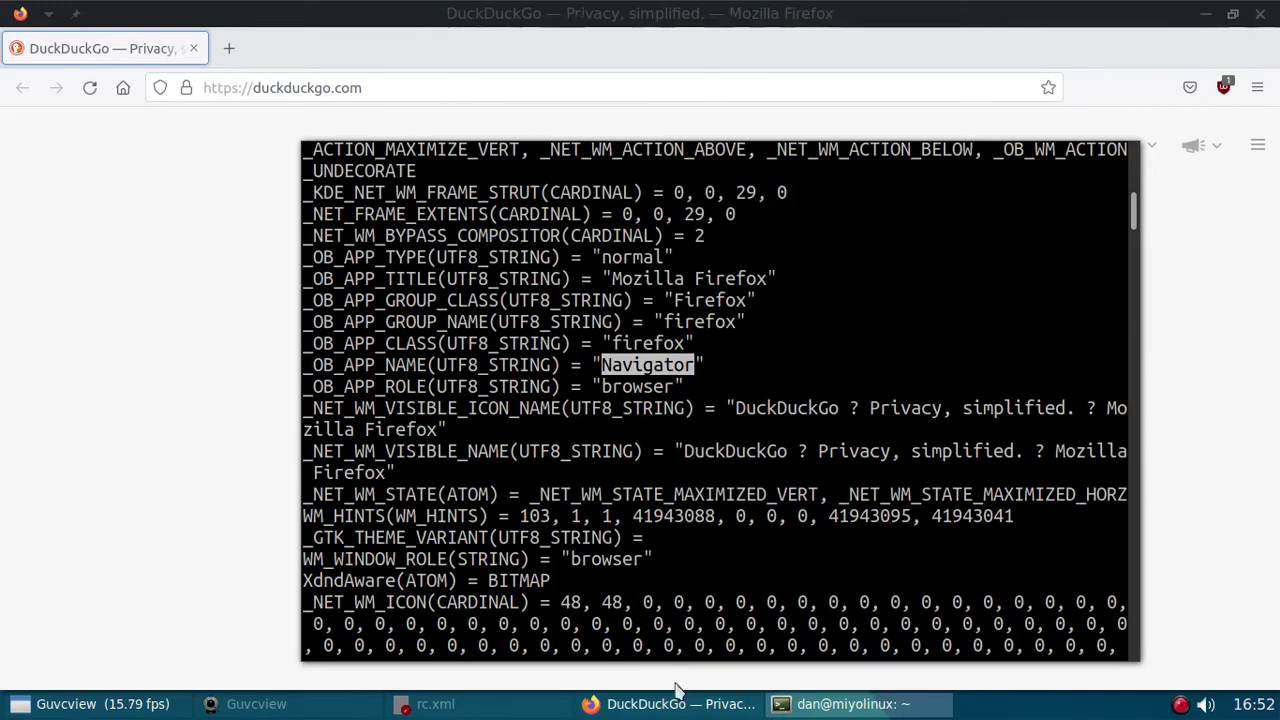
pyautogui.click(887, 708)
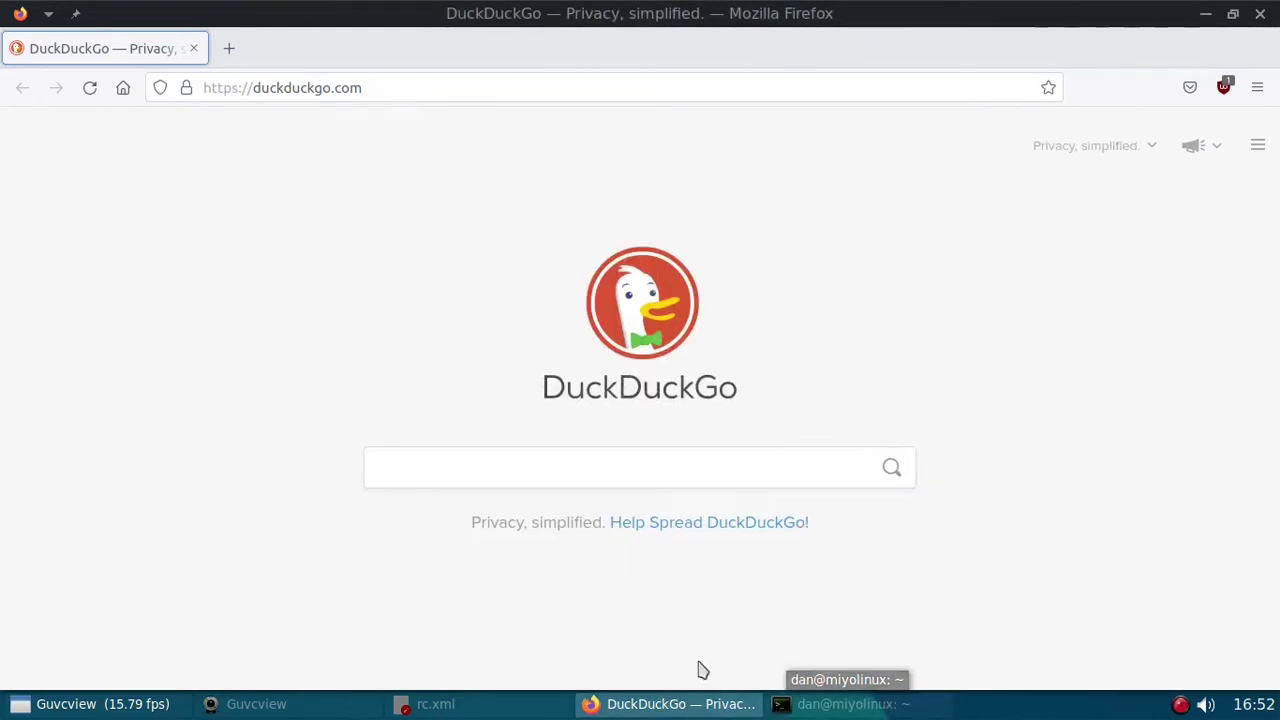
# - Restore rc.xml and start a new block after the guvcview application rule, separated by a blank line, above the closing applications tag
pyautogui.click(435, 704)
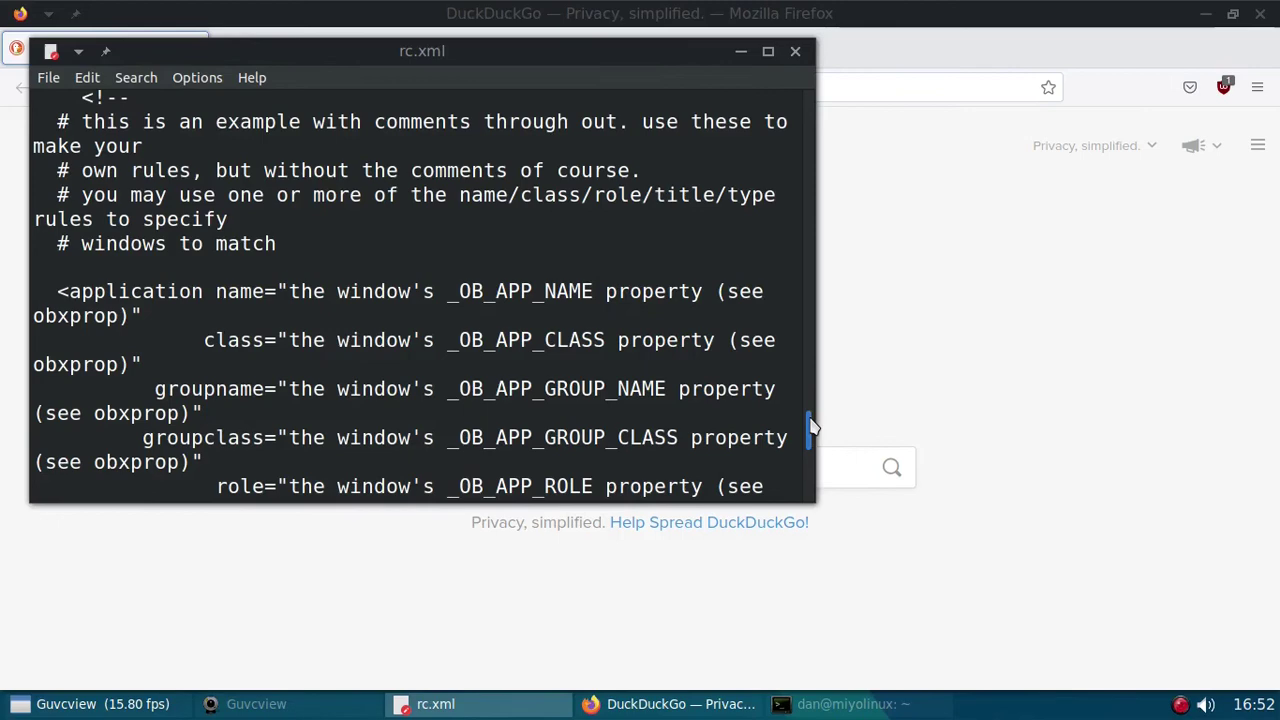
pyautogui.moveTo(811, 427); pyautogui.dragTo(814, 514)
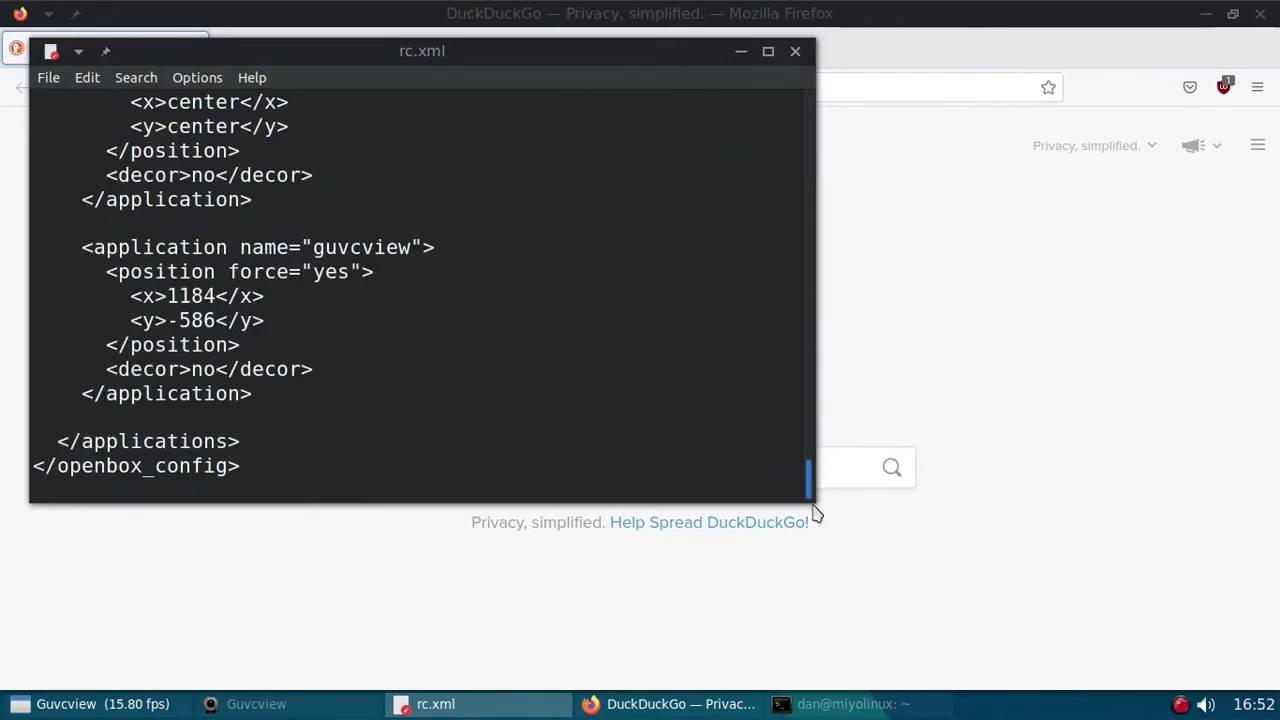
pyautogui.scroll(2, 590, 376)
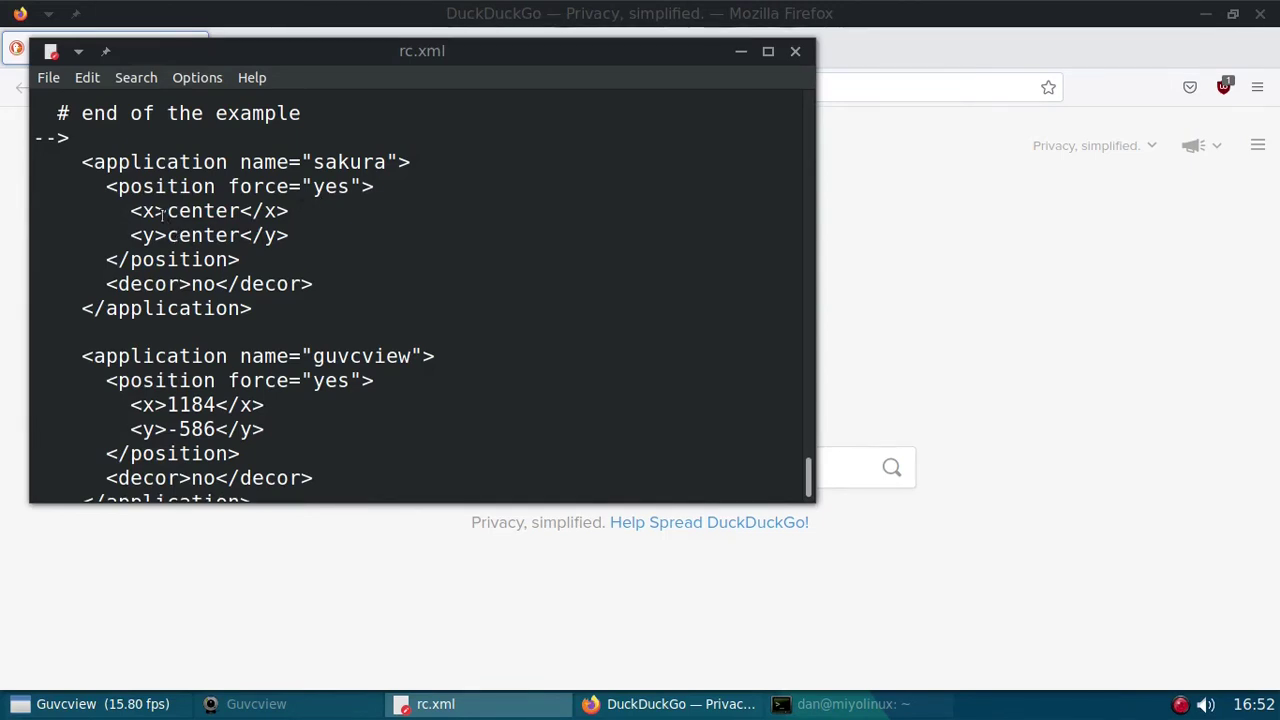
pyautogui.scroll(-2, 411, 300)
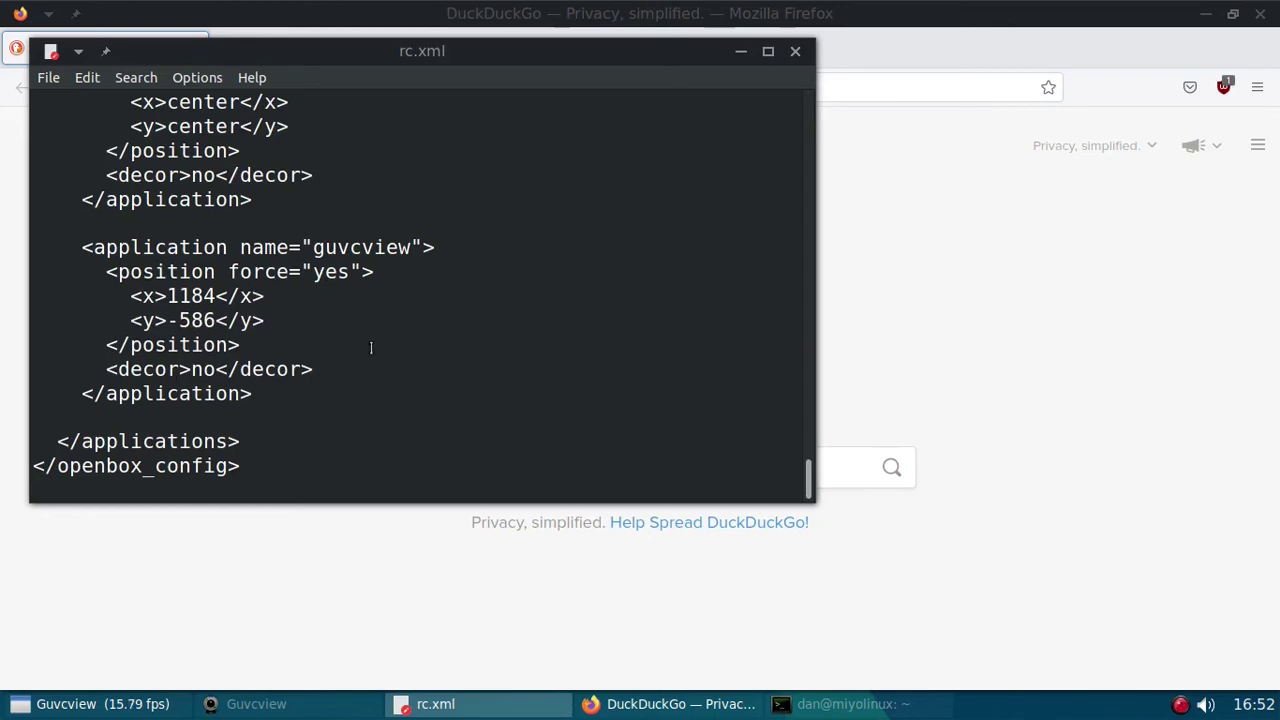
pyautogui.click(275, 393)
pyautogui.moveTo(258, 442); pyautogui.dragTo(21, 437)
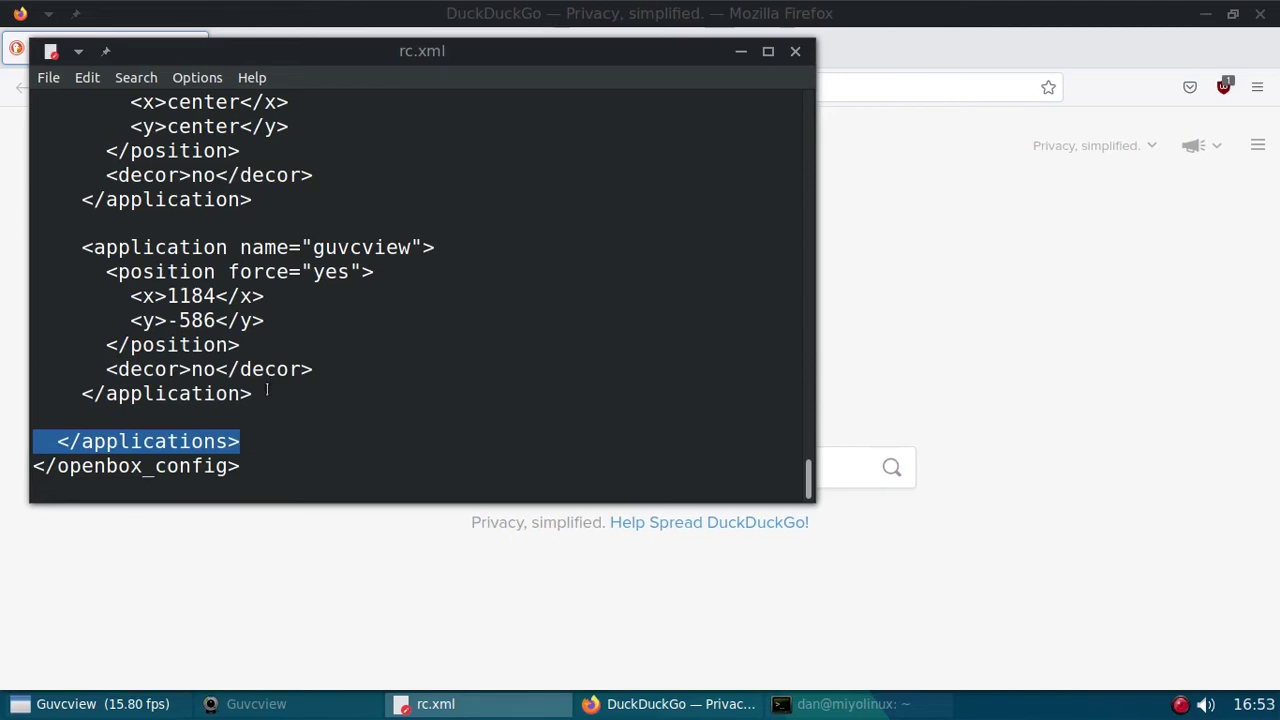
pyautogui.moveTo(266, 391); pyautogui.dragTo(454, 406)
pyautogui.click(305, 390)
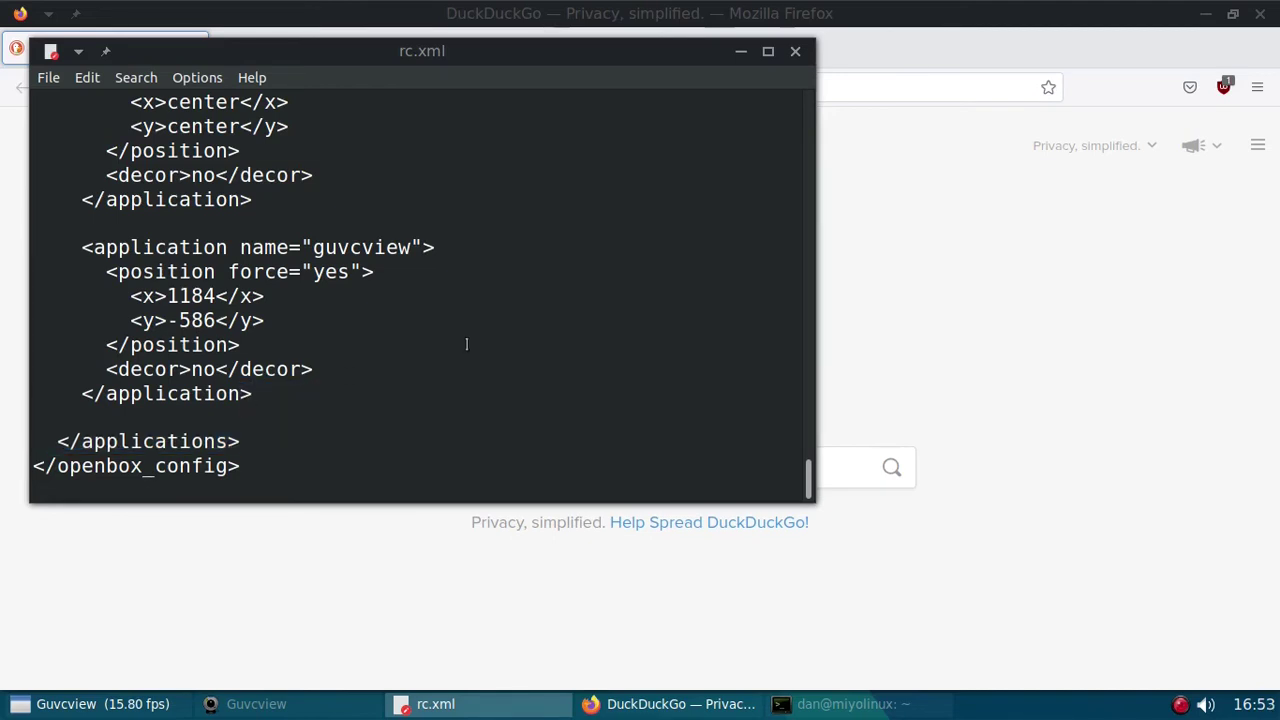
pyautogui.press('Return')
pyautogui.press('Return')
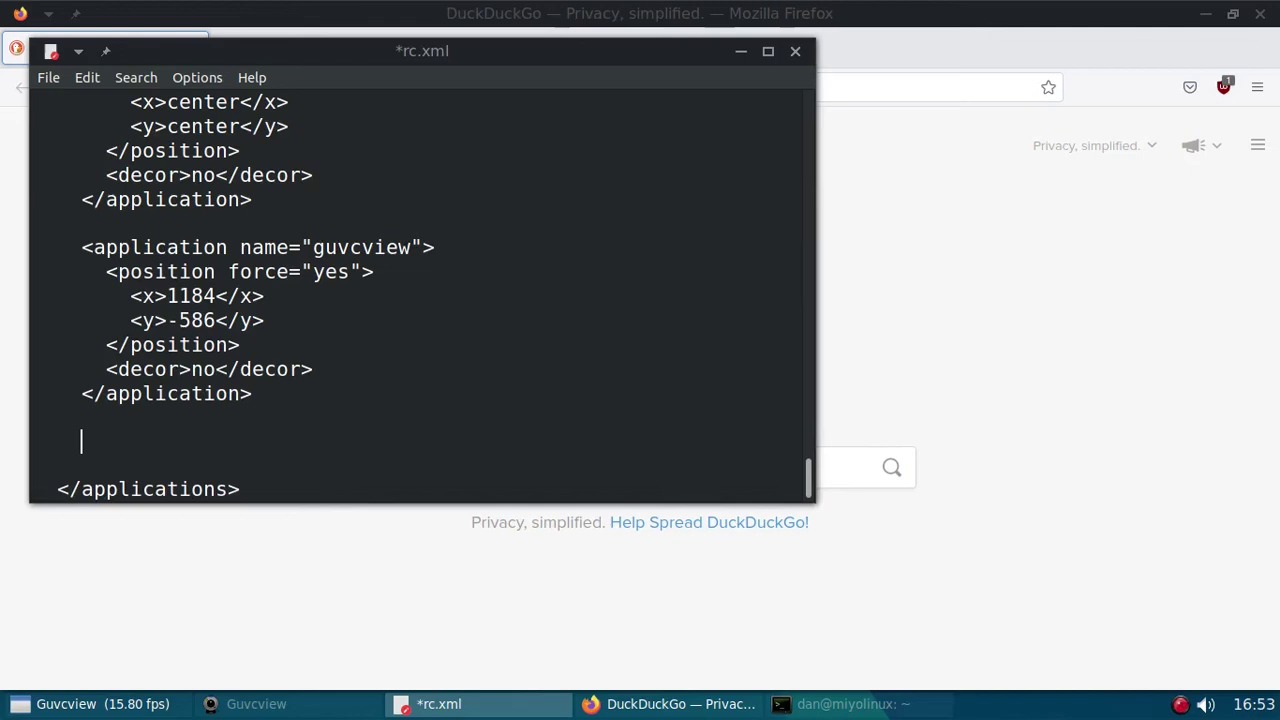
# - Enter the opening tag <application name="Navigator"> and start a new line beneath it
pyautogui.write('<application name')
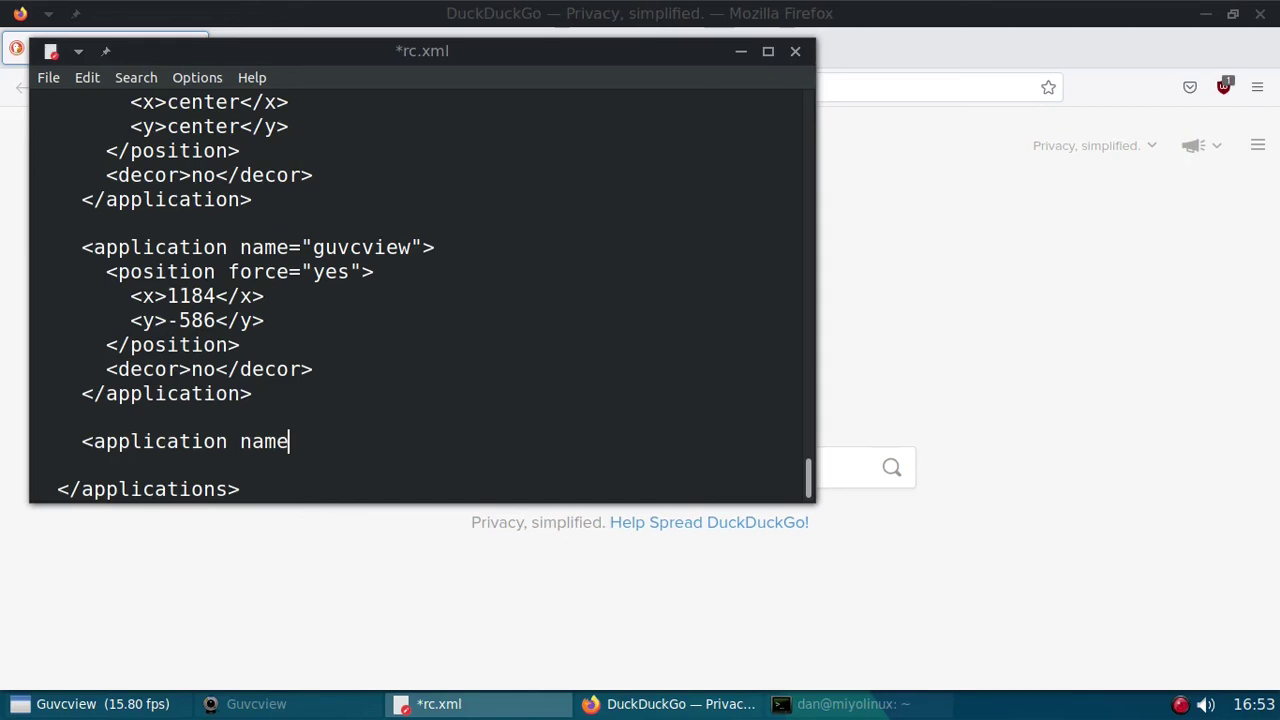
pyautogui.write('="Navigator')
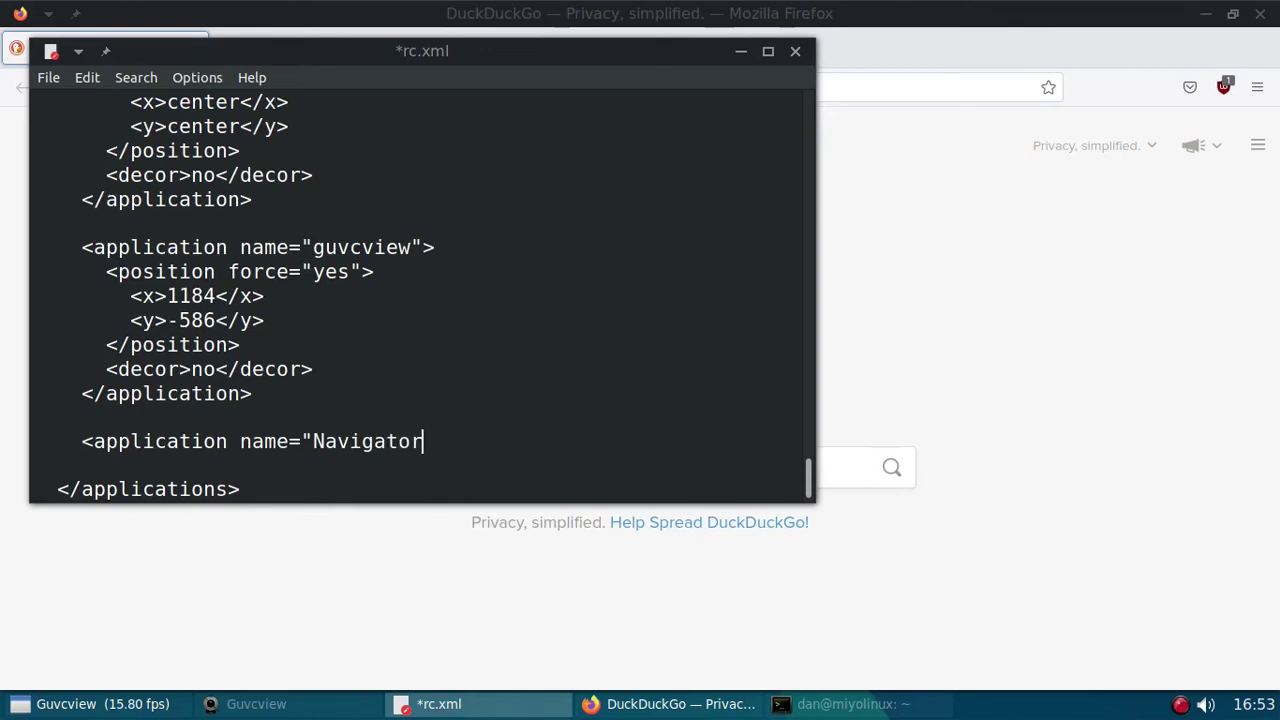
pyautogui.write('">')
pyautogui.press('Return')
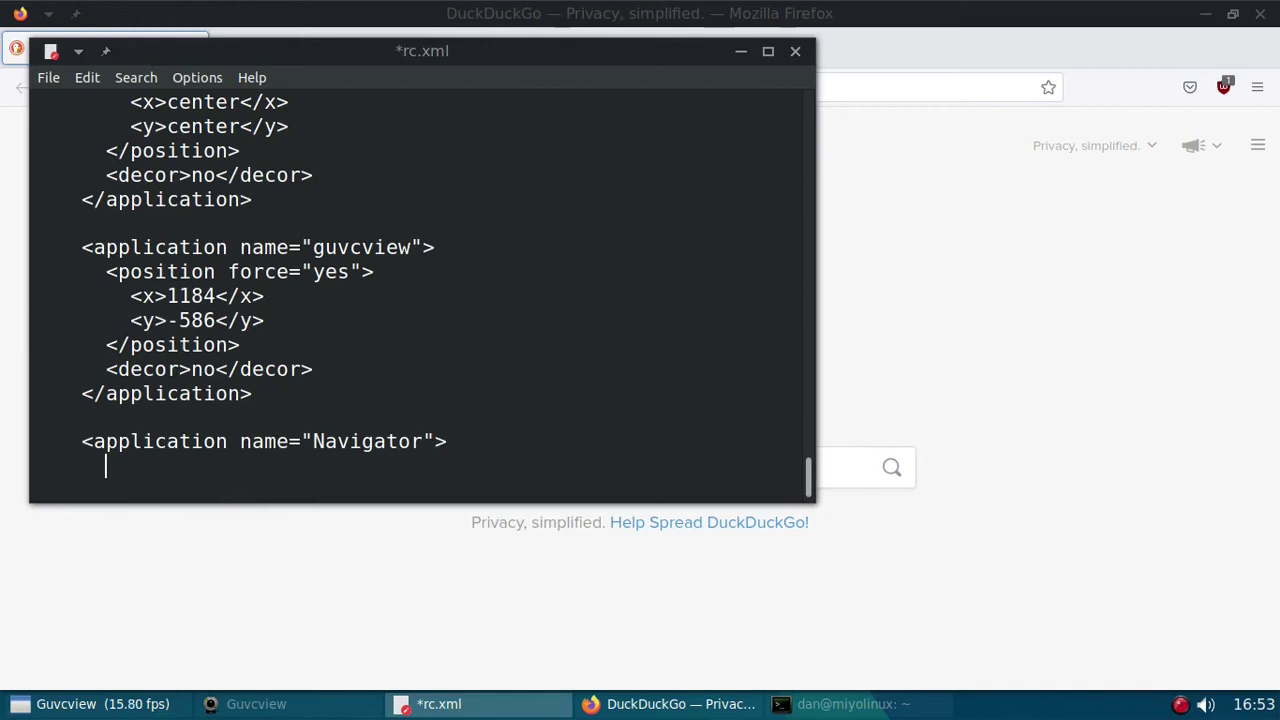
# - Add <decor>no</decor> to the Navigator rule and close the rule with </application>
pyautogui.write('<decor>')
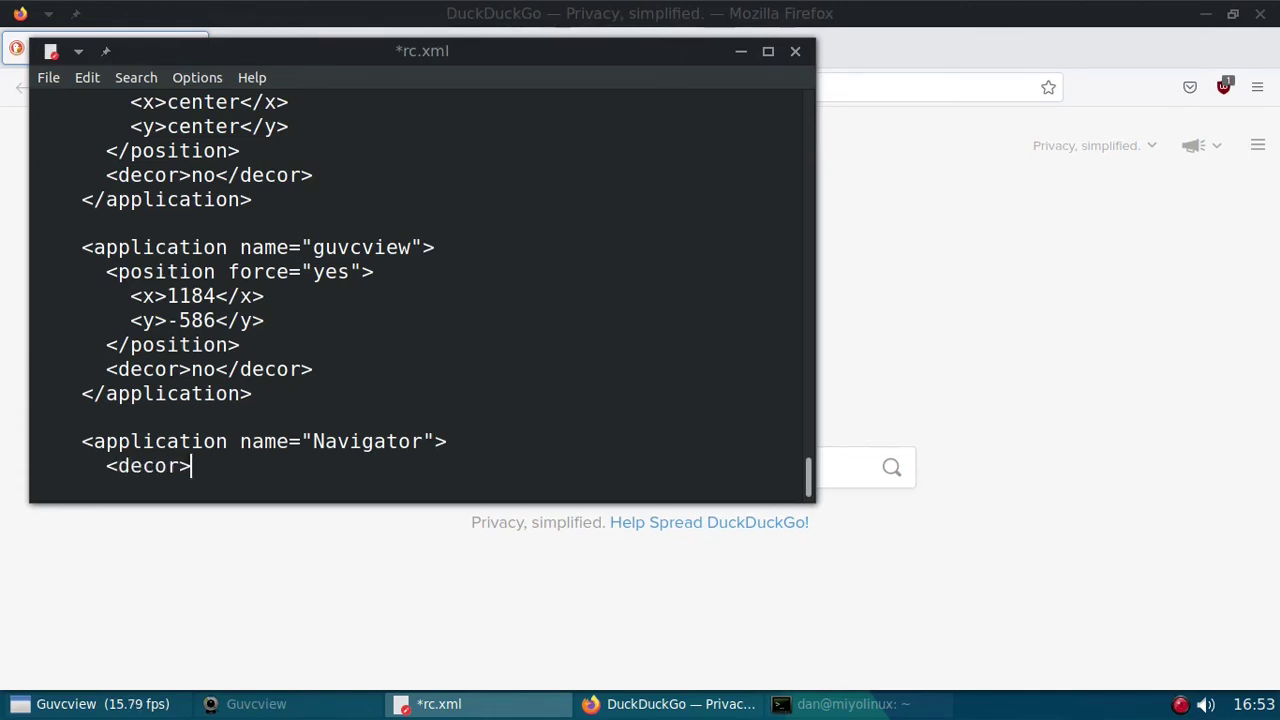
pyautogui.write('no</decor>')
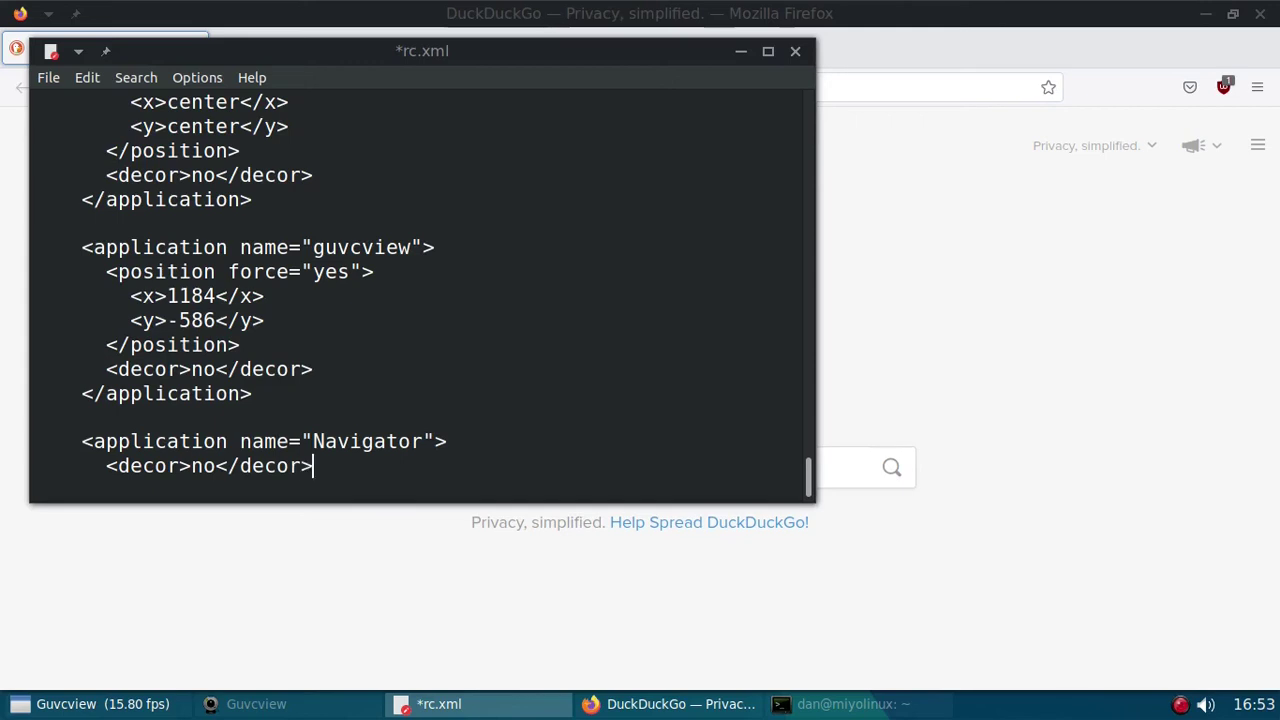
pyautogui.press('Return')
pyautogui.write('<')
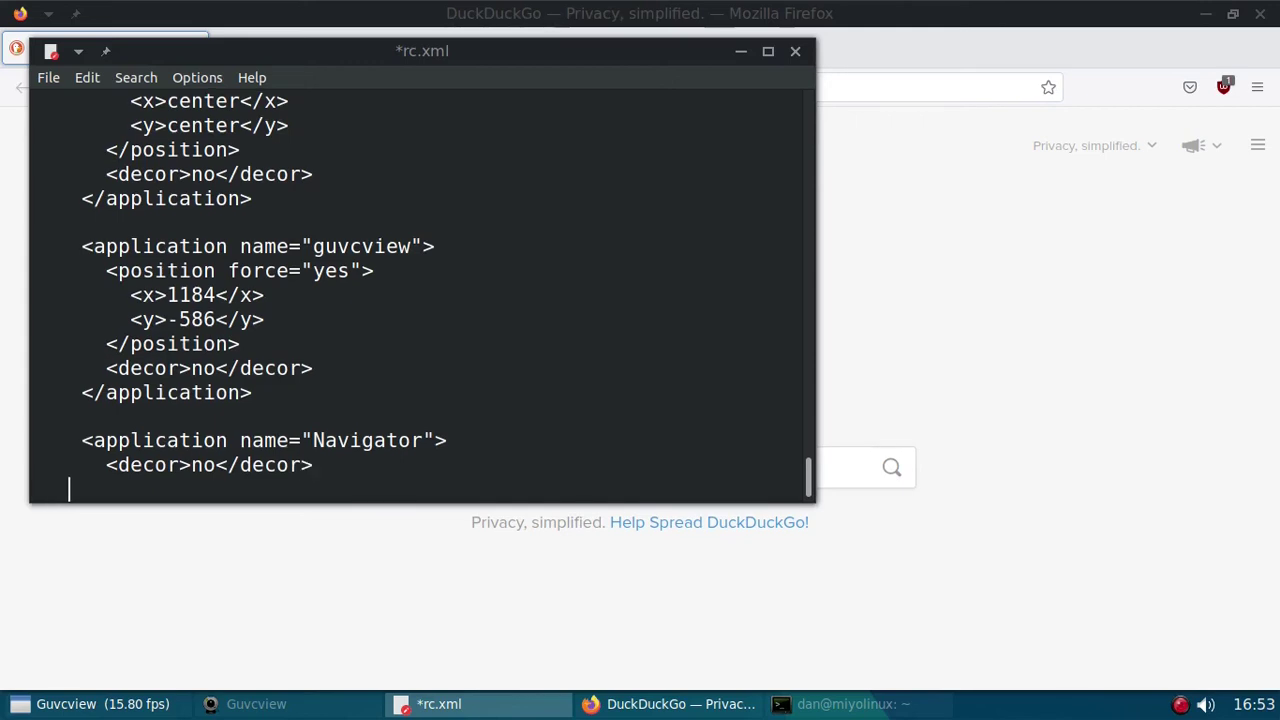
pyautogui.write('/application')
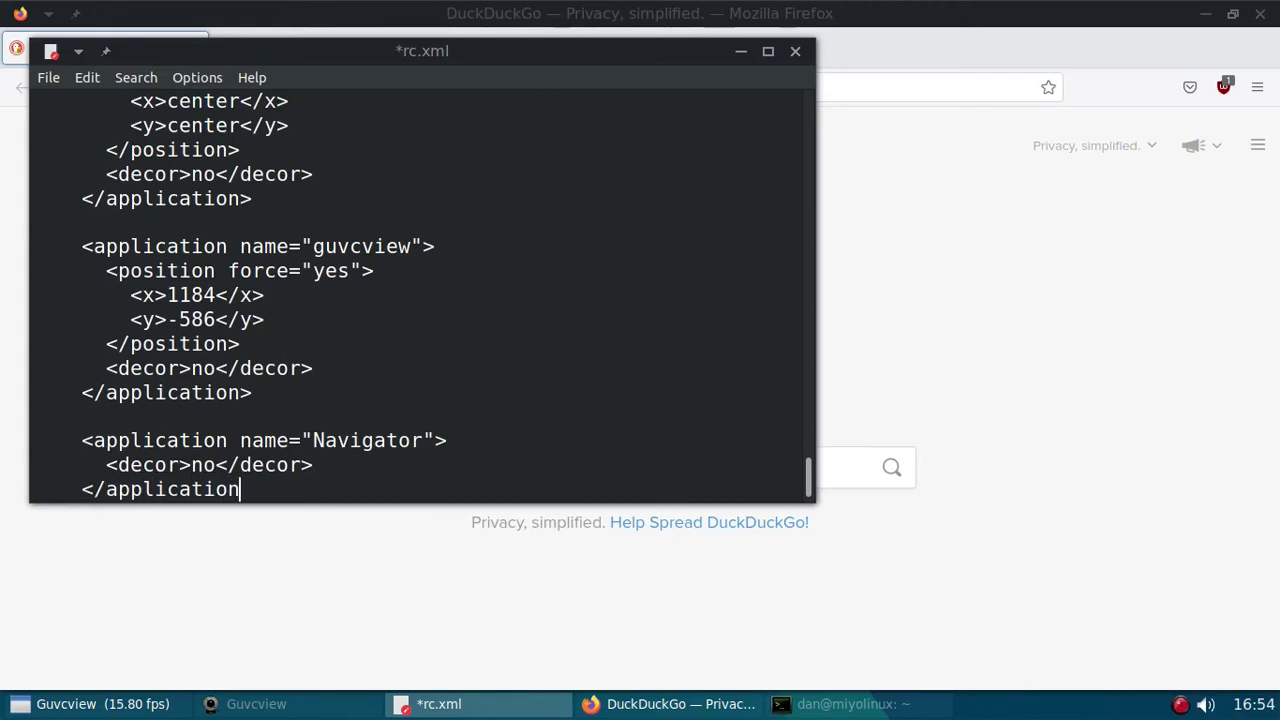
pyautogui.write('>')
pyautogui.scroll(-2, 486, 194)
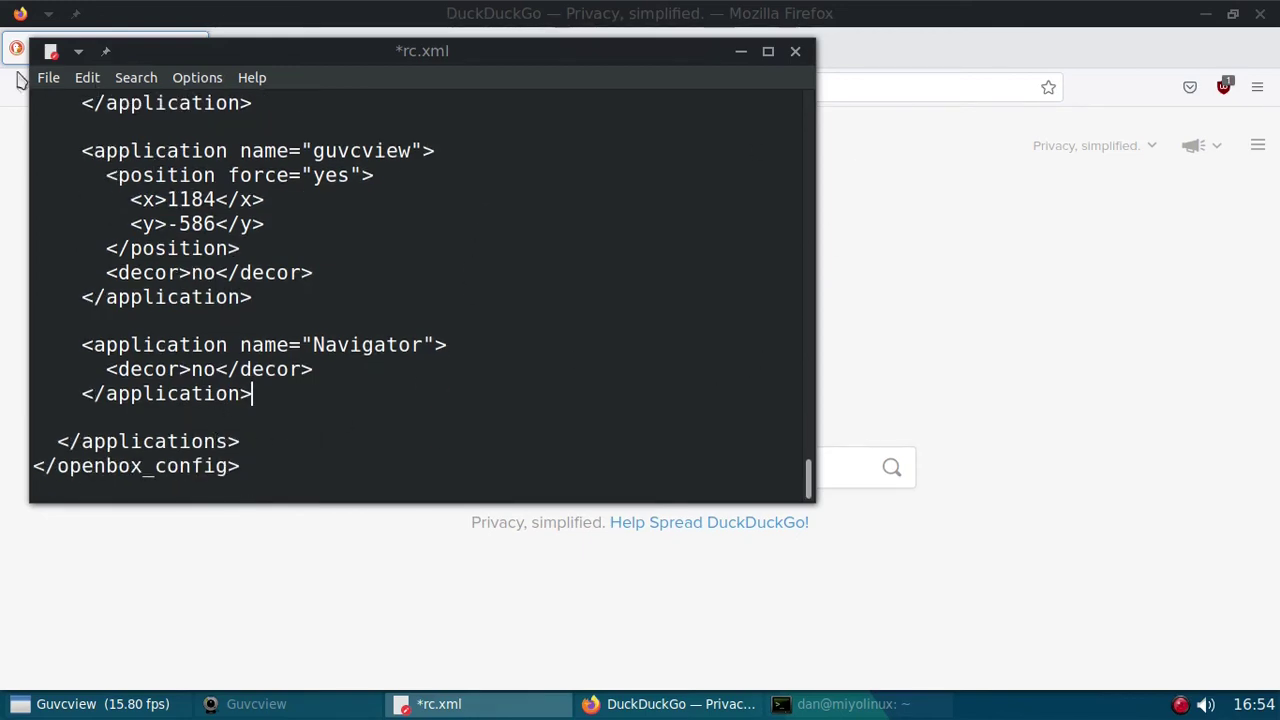
# - Save rc.xml and minimize the editor window
pyautogui.click(47, 79)
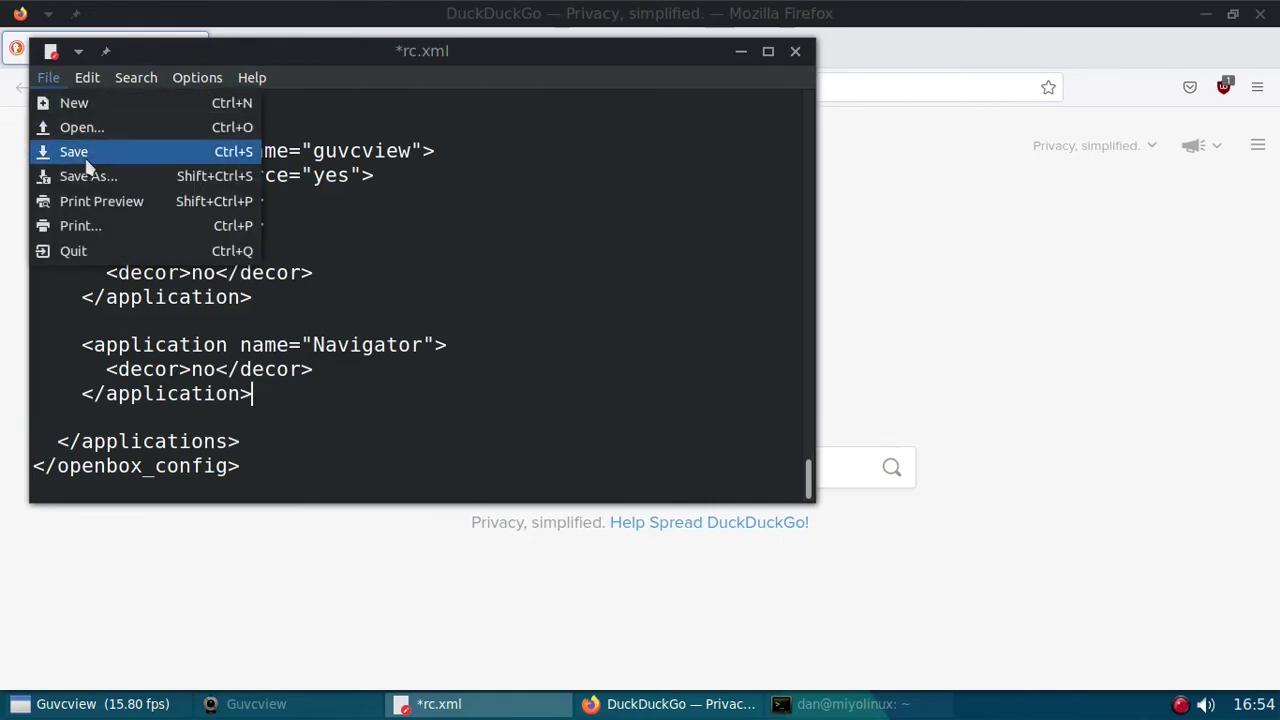
pyautogui.click(86, 155)
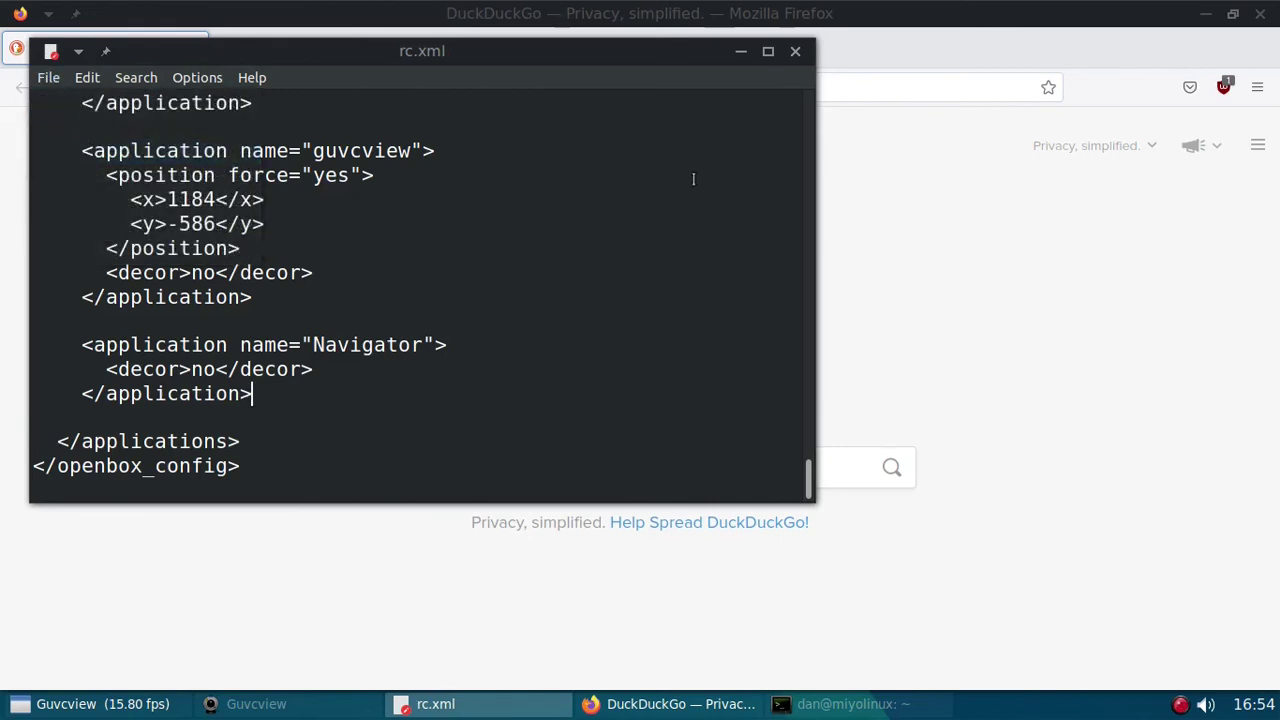
pyautogui.click(740, 51)
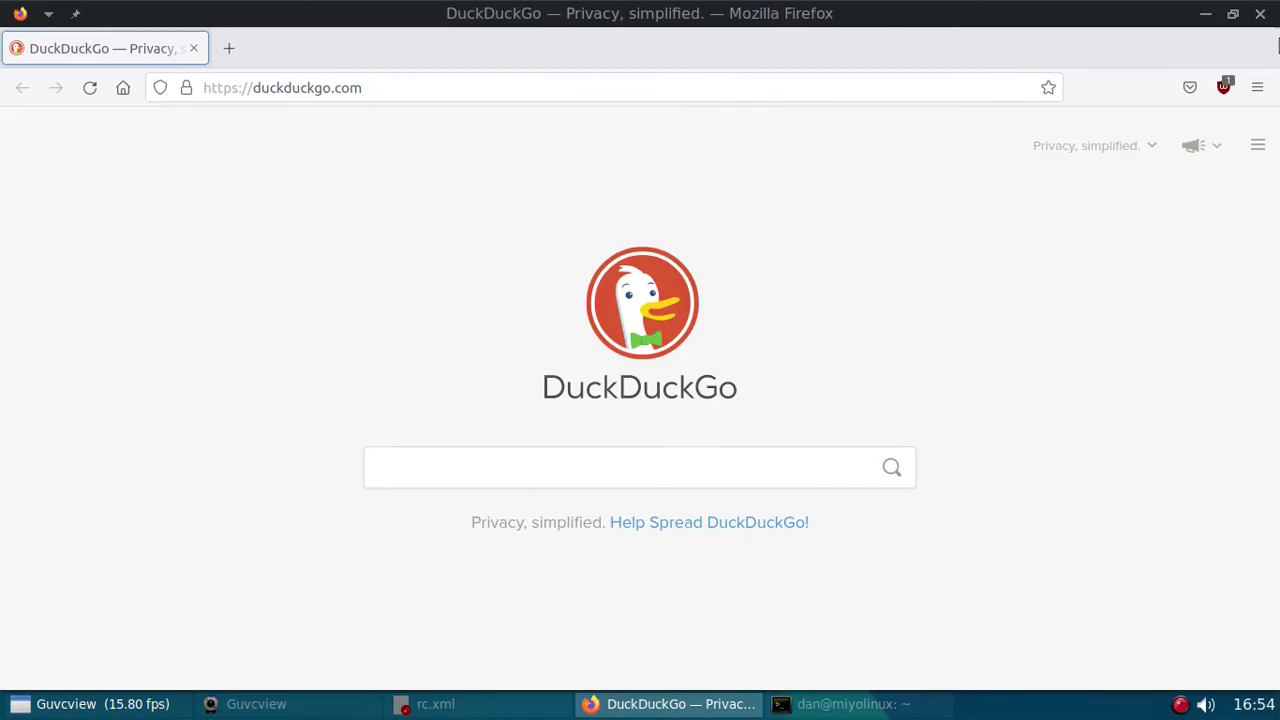
# - Close Firefox and reconfigure Openbox from the desktop's Openbox settings
pyautogui.click(1260, 13)
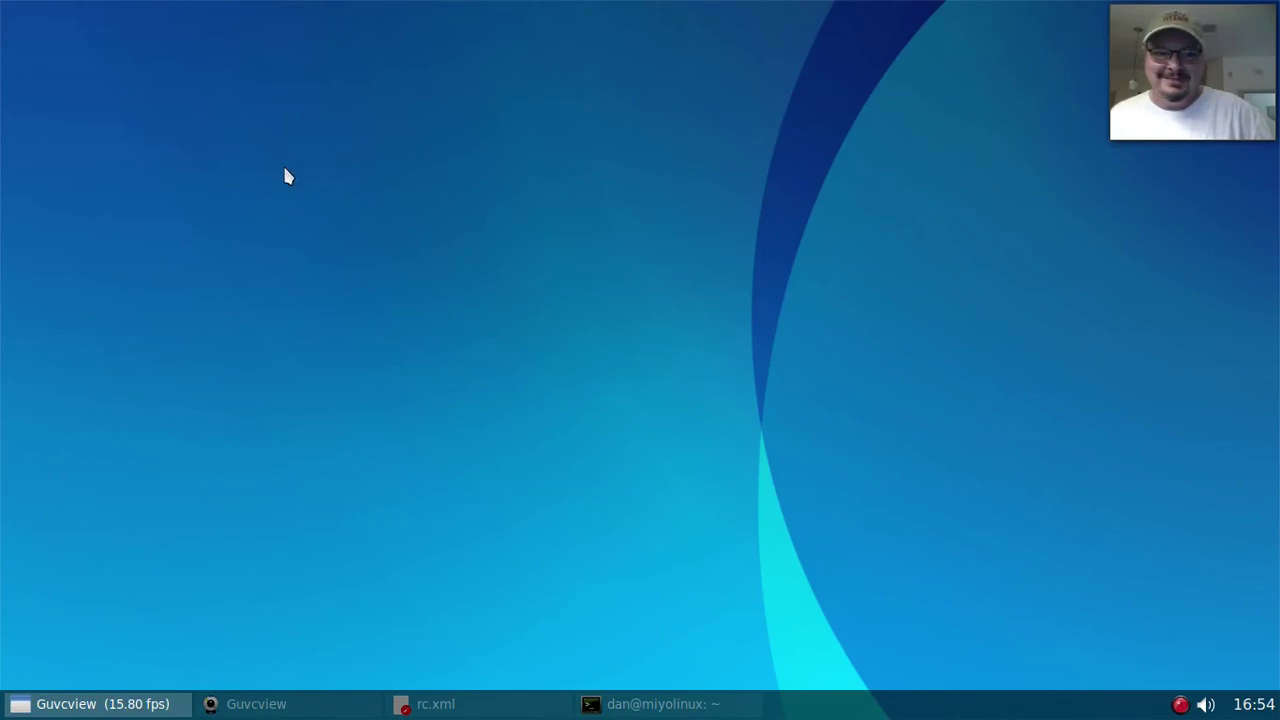
pyautogui.rightClick(352, 166)
pyautogui.moveTo(418, 427)
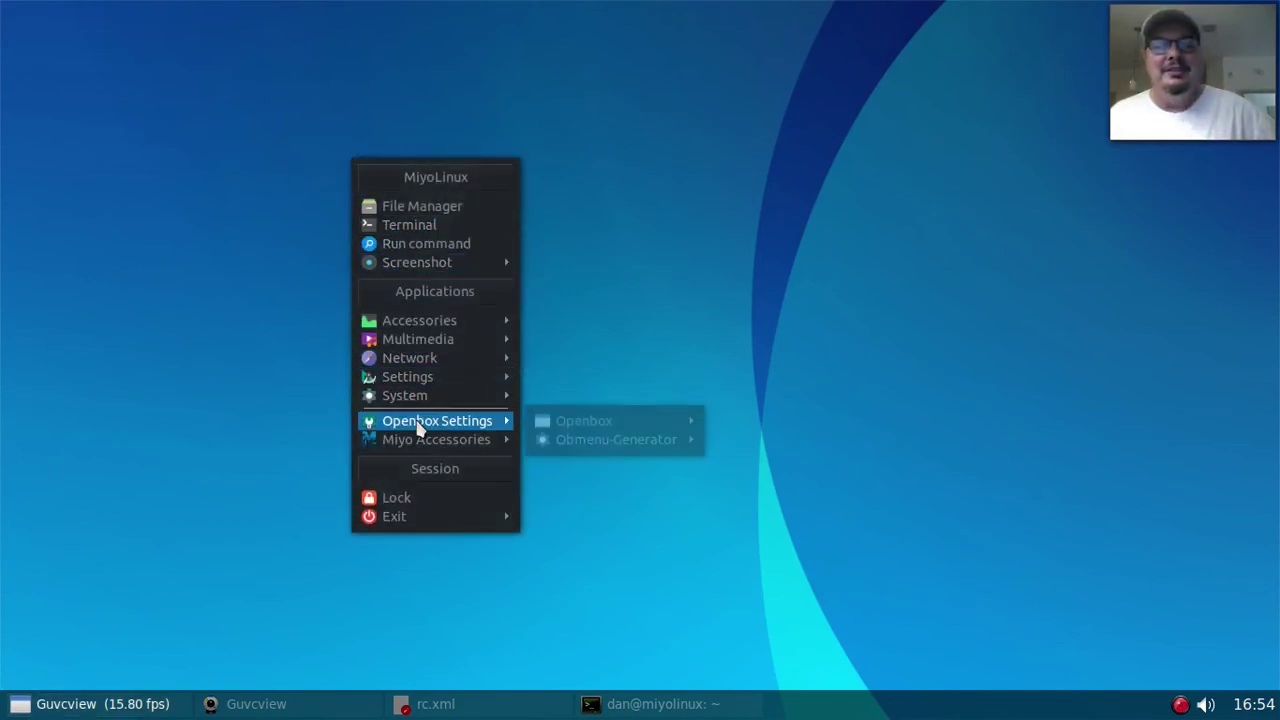
pyautogui.moveTo(568, 428)
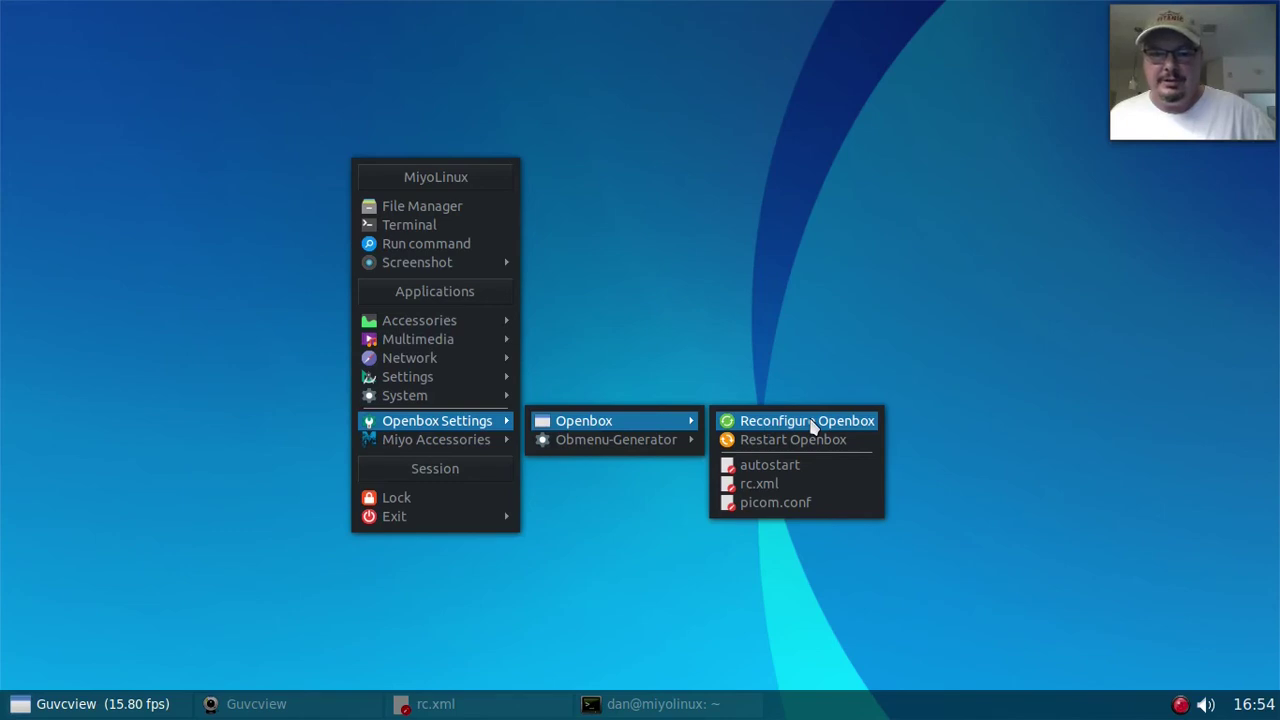
pyautogui.click(814, 425)
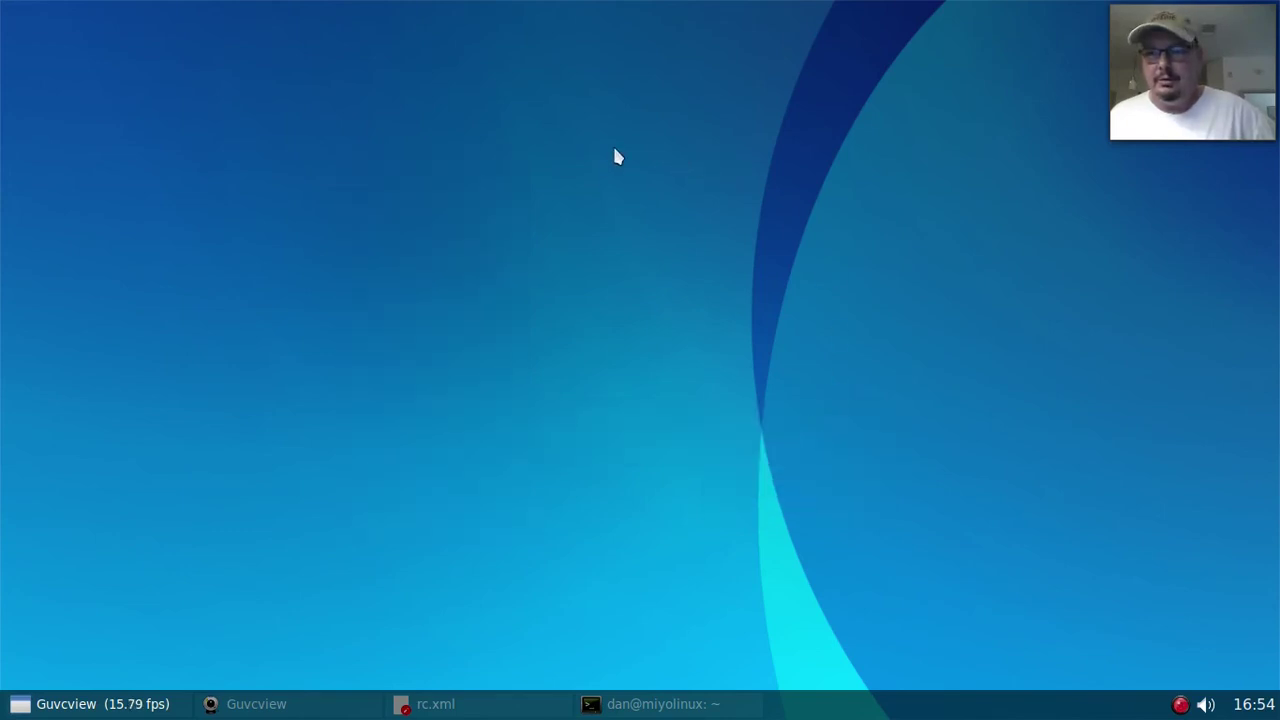
# - Relaunch Firefox from the desktop's network applications to check its window decorations
pyautogui.rightClick(251, 131)
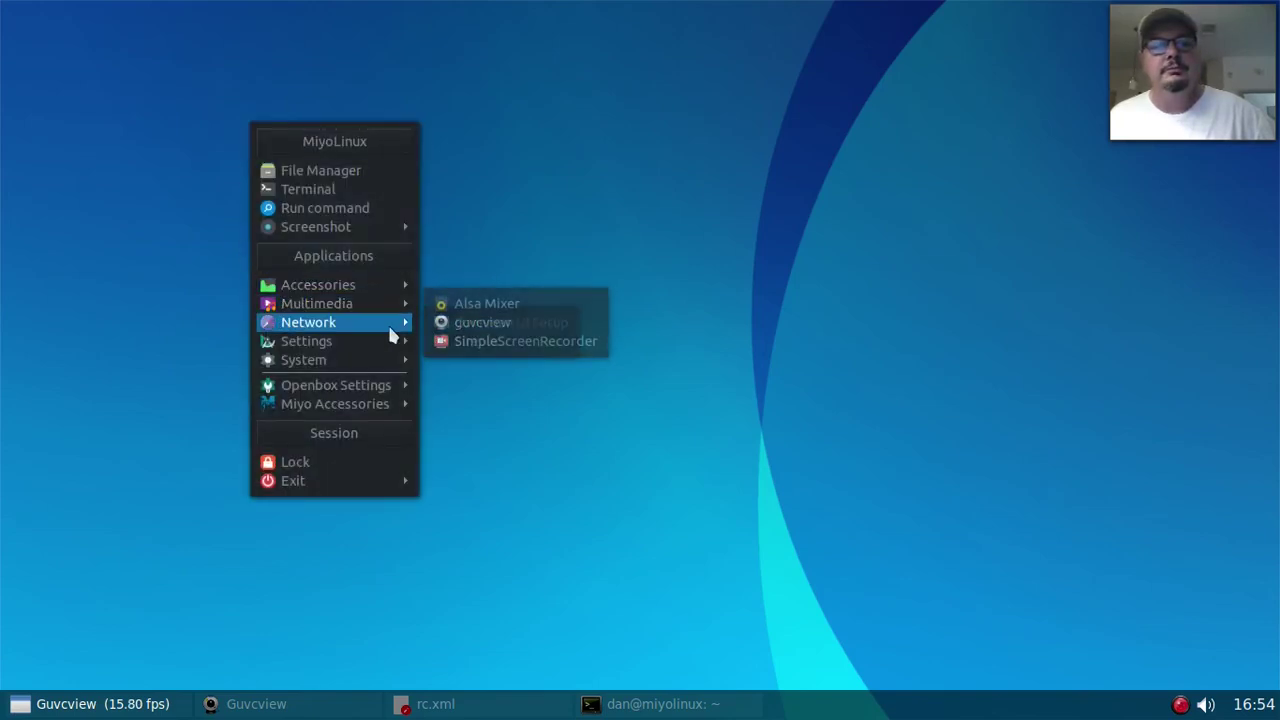
pyautogui.moveTo(392, 324)
pyautogui.click(473, 342)
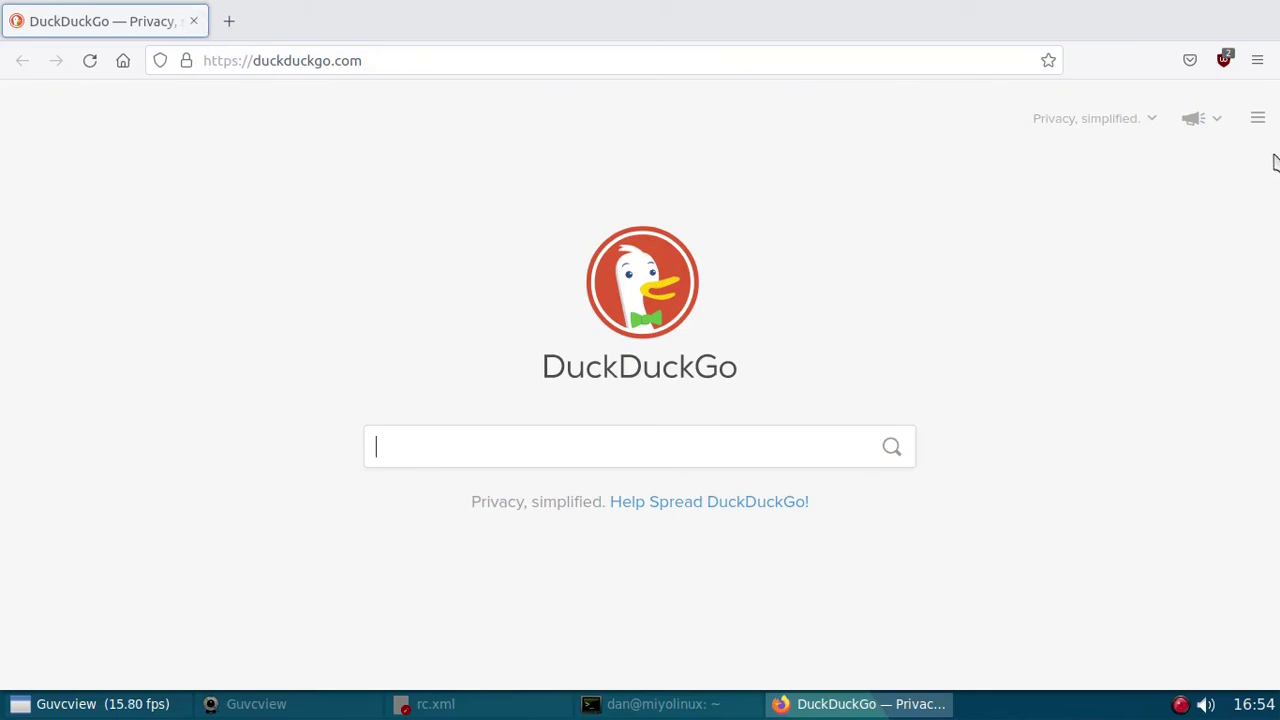
# - Examine Firefox's application menu, dismiss it, and close the Firefox window
pyautogui.click(1260, 62)
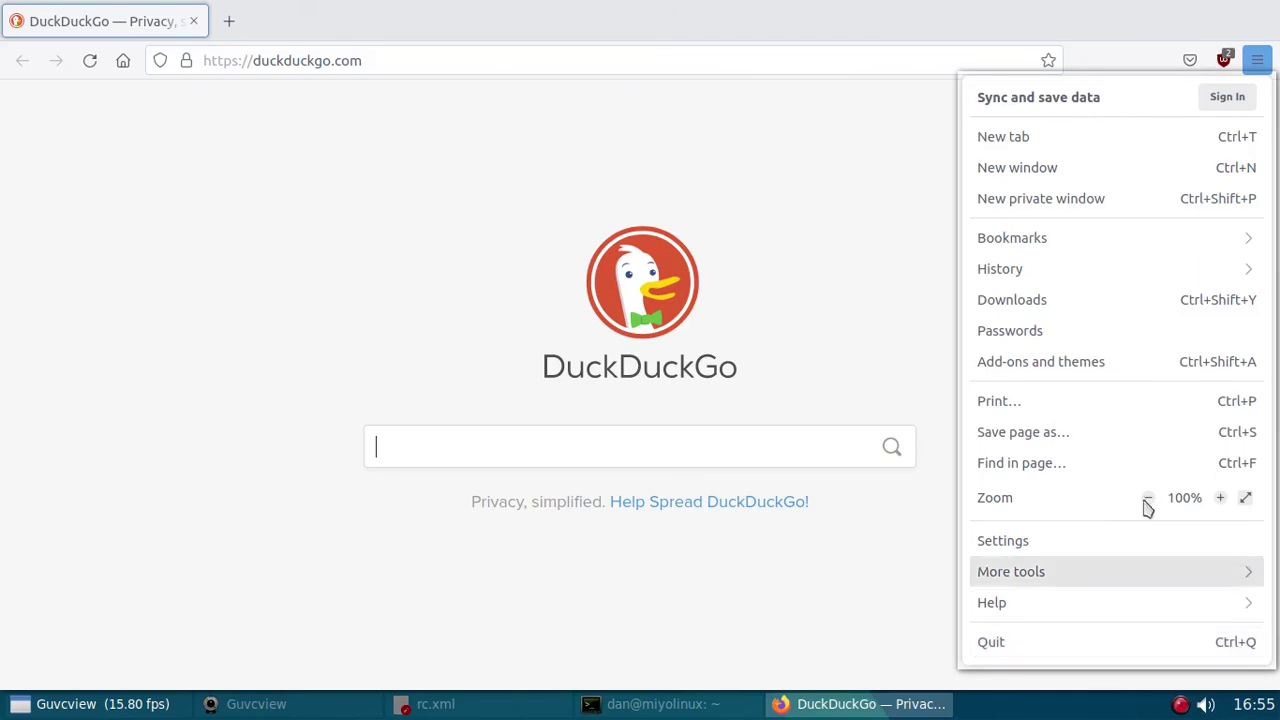
pyautogui.click(326, 193)
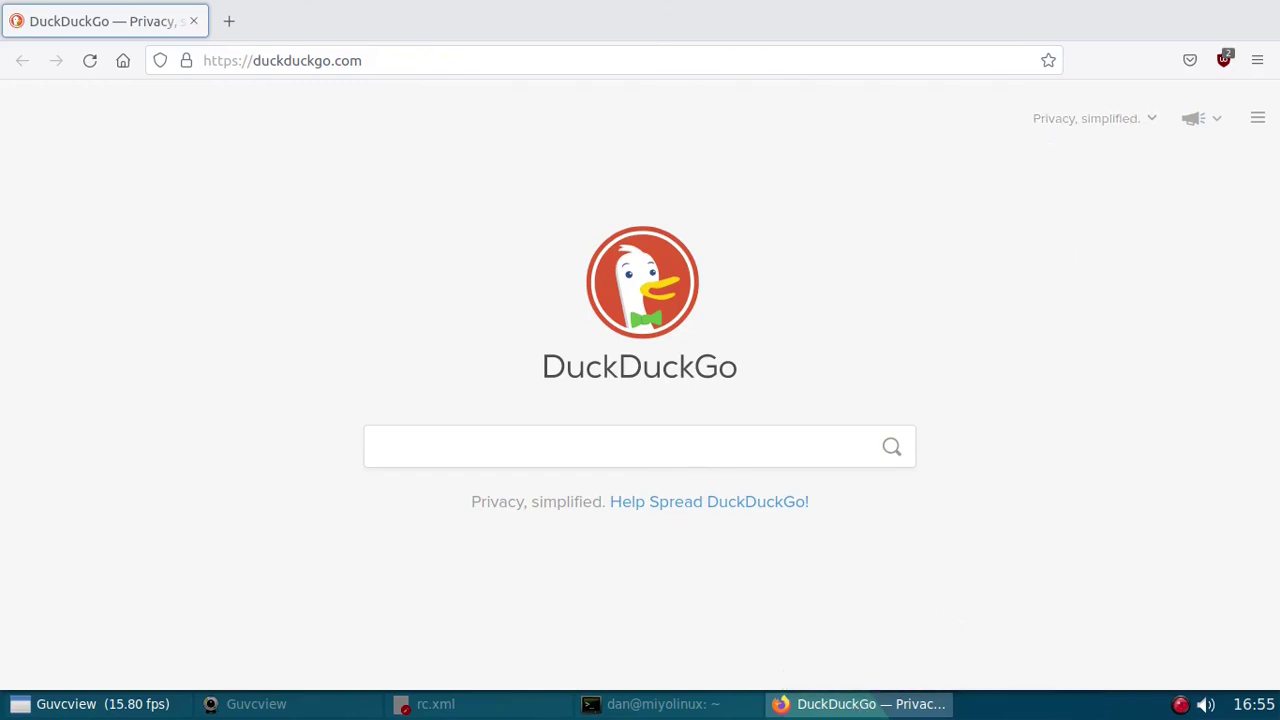
pyautogui.middleClick(845, 706)
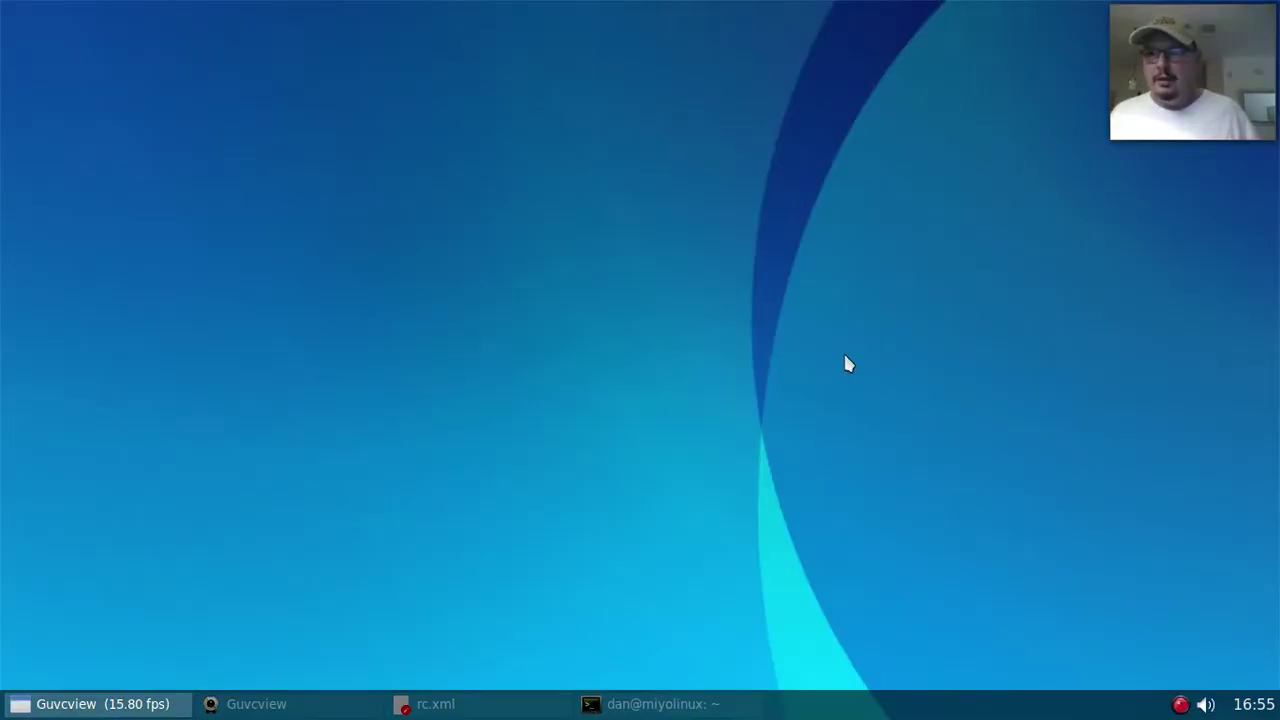